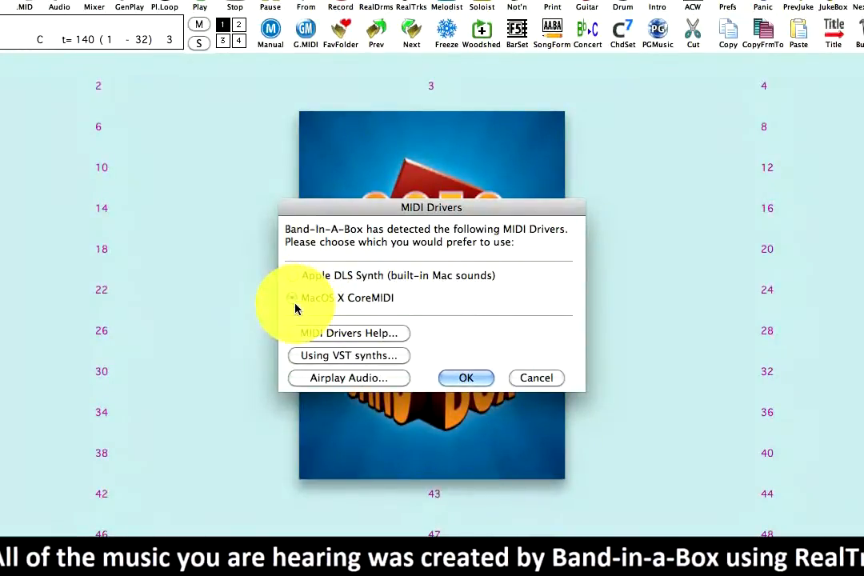
Step: Use the MacOS X CoreMIDI driver and set all instrument ports to IAC Bus 2
left_click(466, 378)
left_click(445, 219)
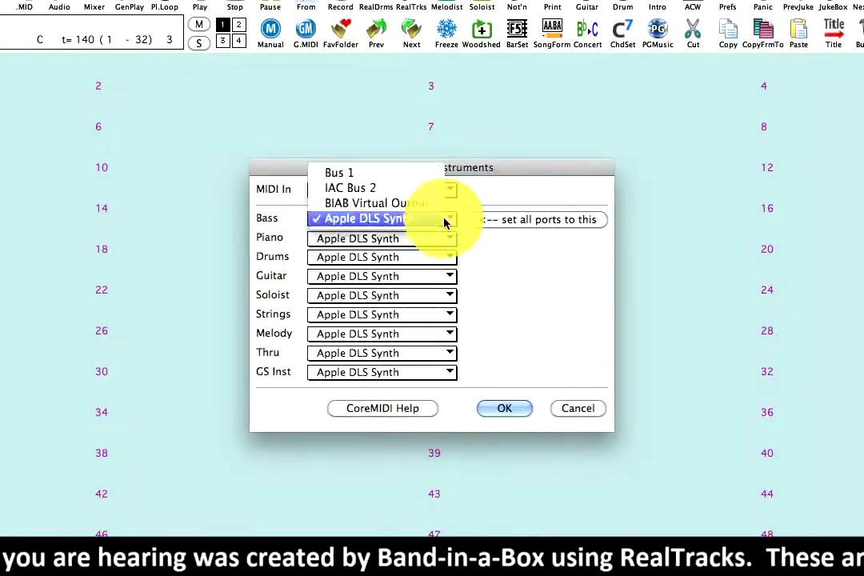
left_click(384, 204)
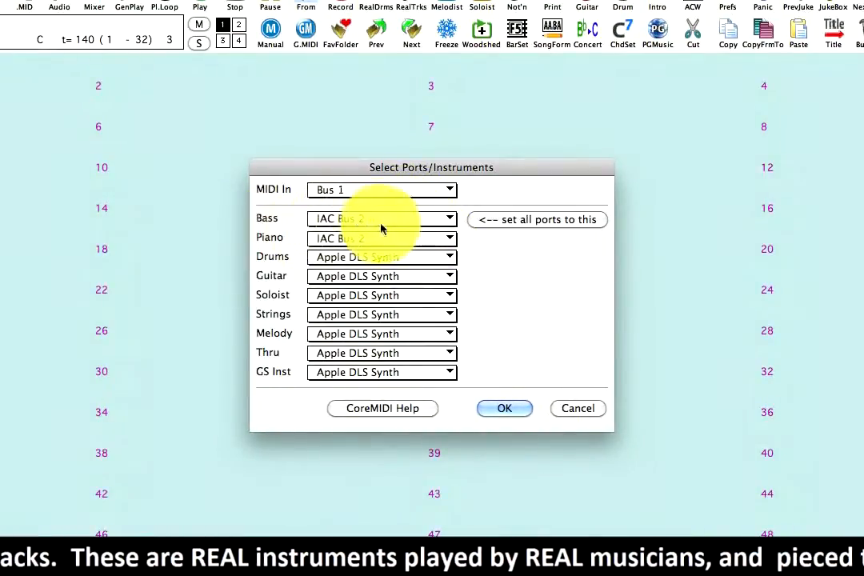
left_click(521, 224)
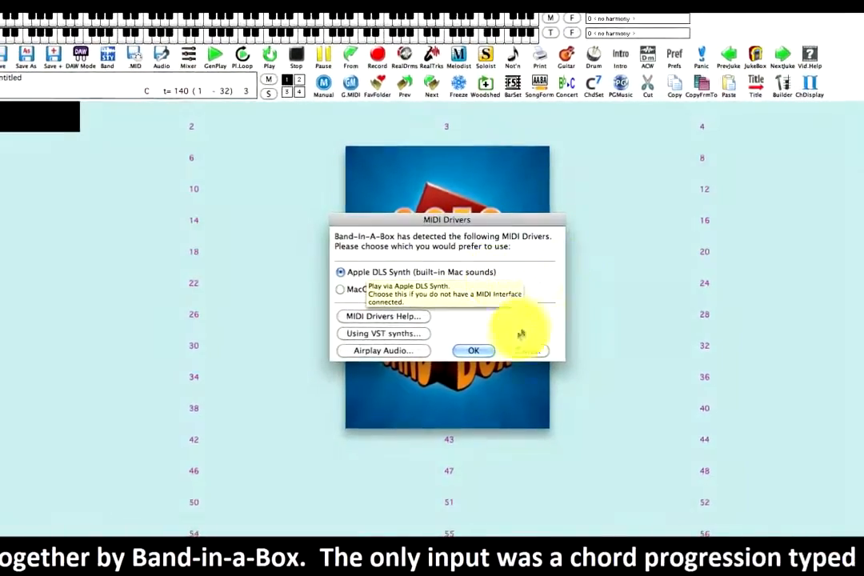
Step: Choose Apple DLS Synth as the MIDI driver, then select the Piano part and test the sound by generating and playing the song briefly
left_click(477, 353)
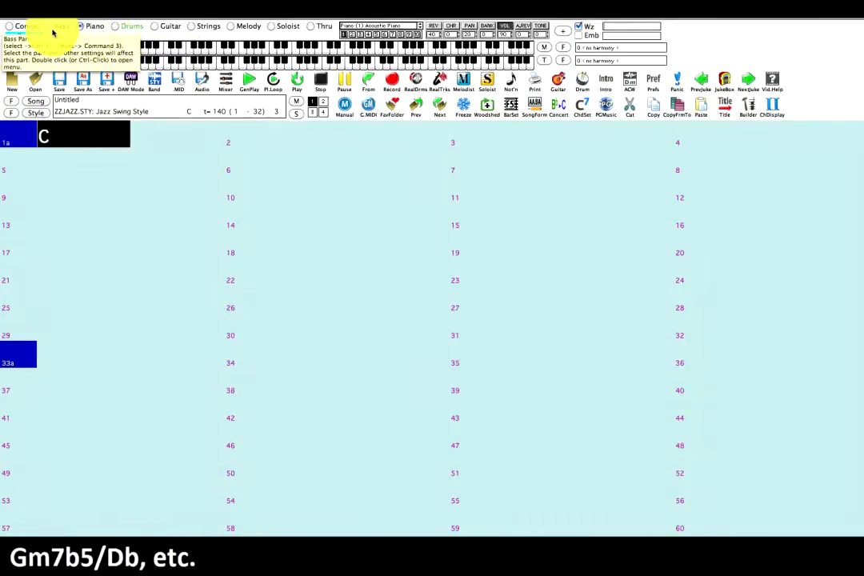
left_click(93, 31)
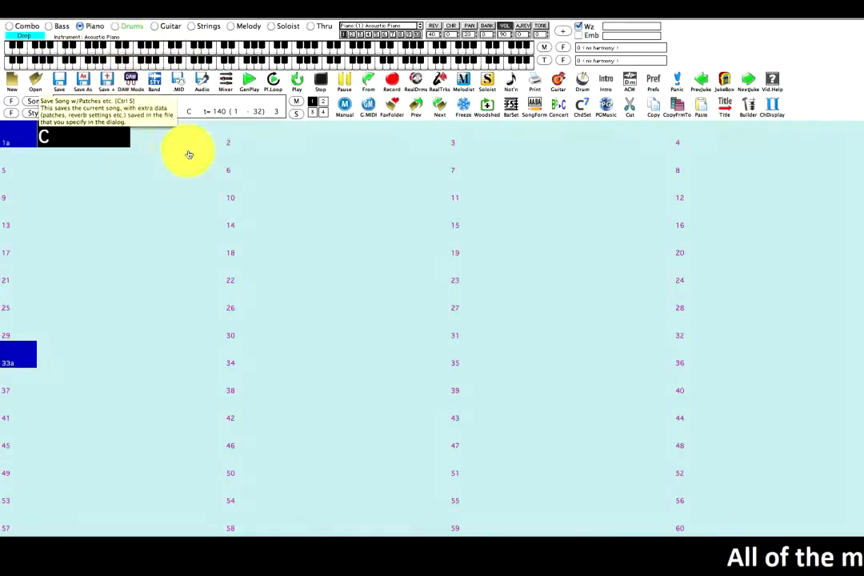
left_click(249, 80)
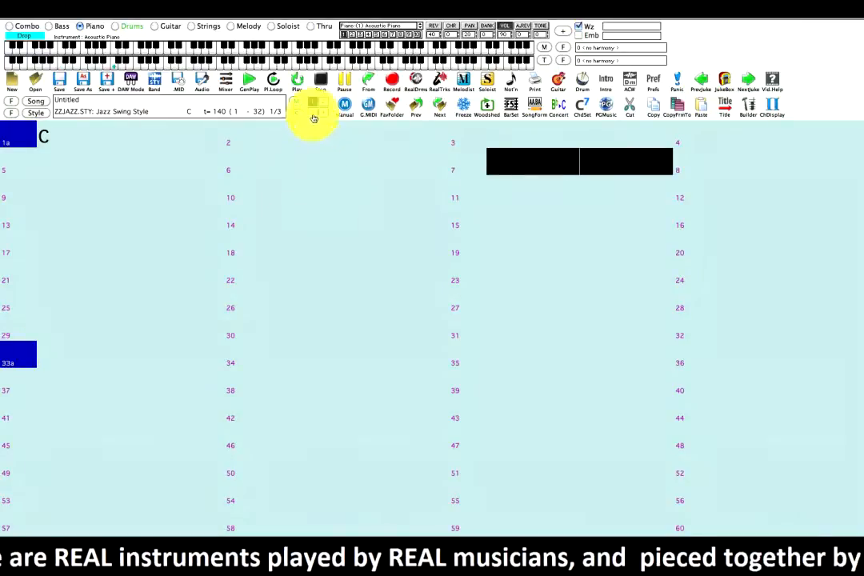
left_click(320, 84)
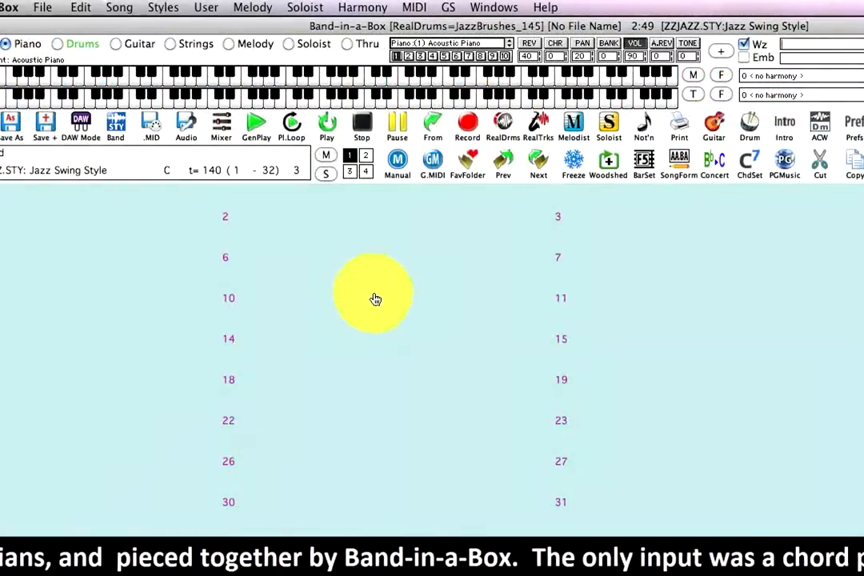
Step: Revisit the MIDI driver selection and stop the repeated test playback
left_click(414, 7)
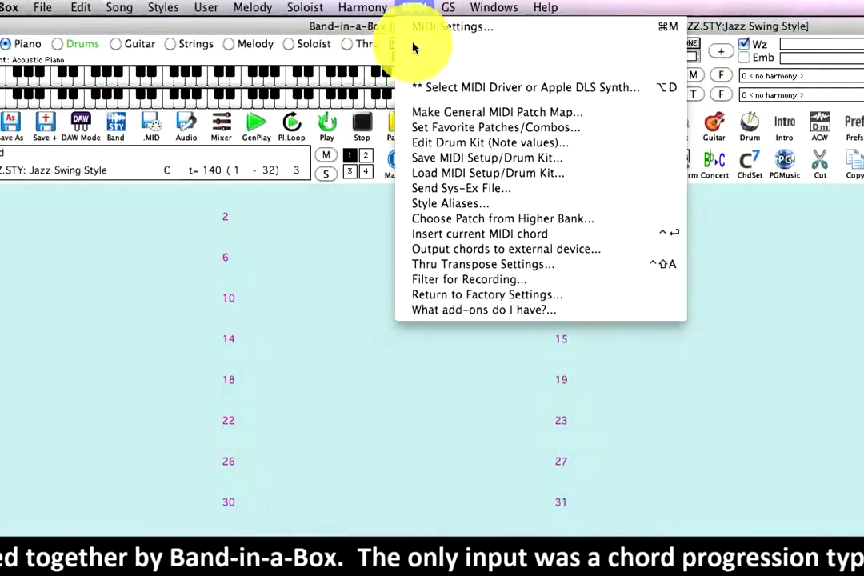
left_click(638, 93)
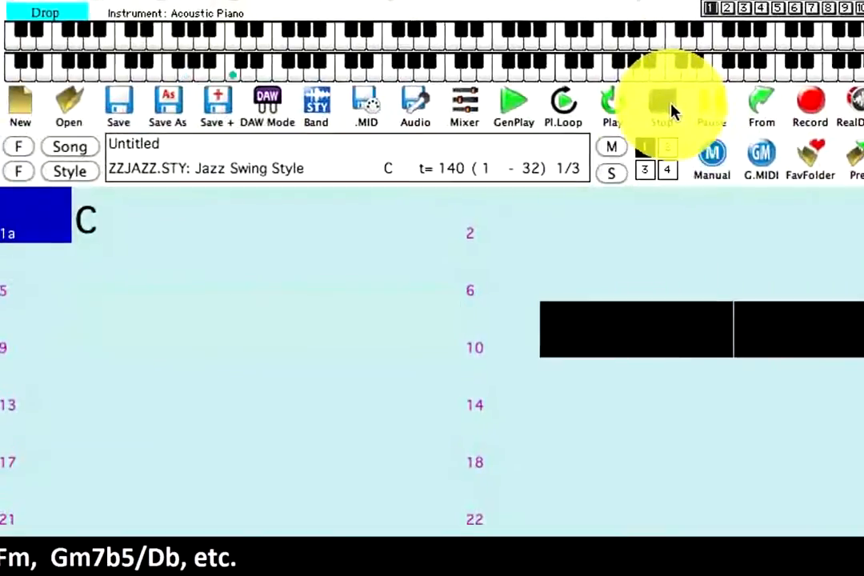
left_click(643, 102)
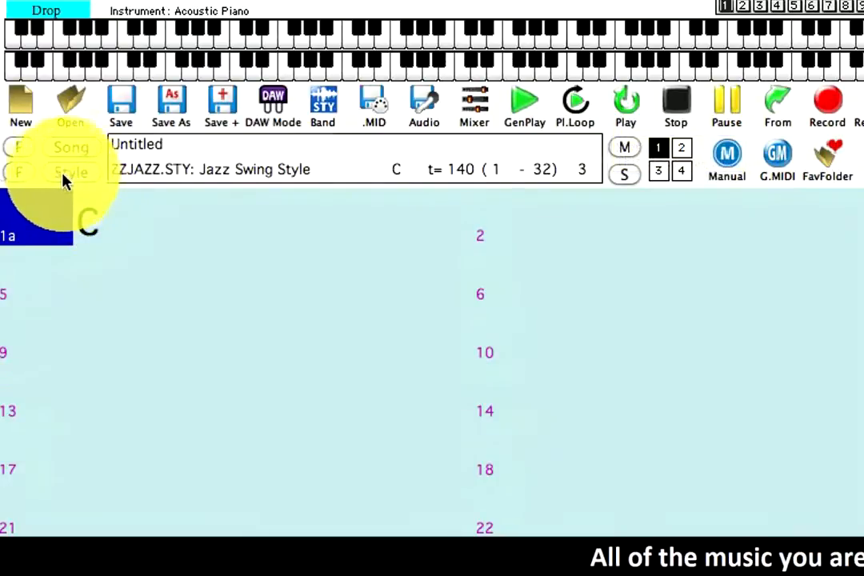
Step: Apply the Country Bal w PedSteel (85 RS) style, _CBALAD2, from the Country [RealStyles] category
left_click(93, 184)
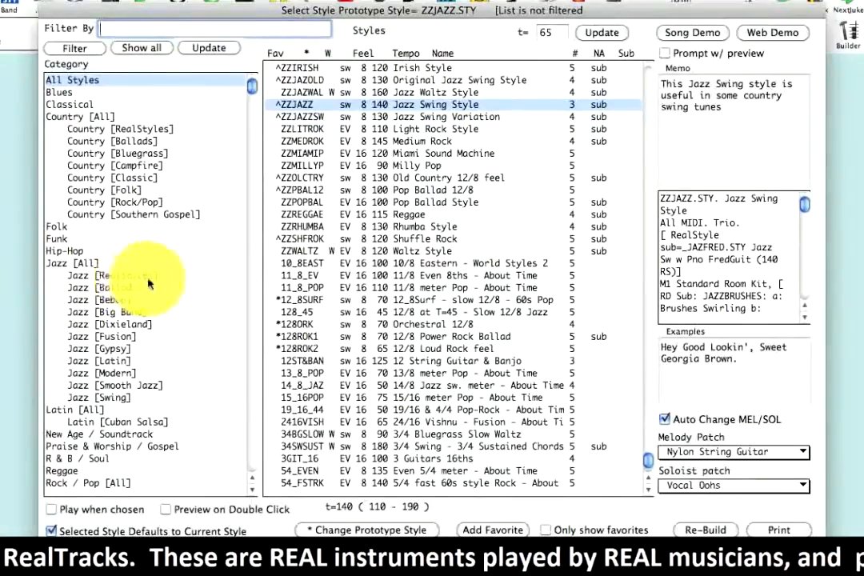
left_click(155, 130)
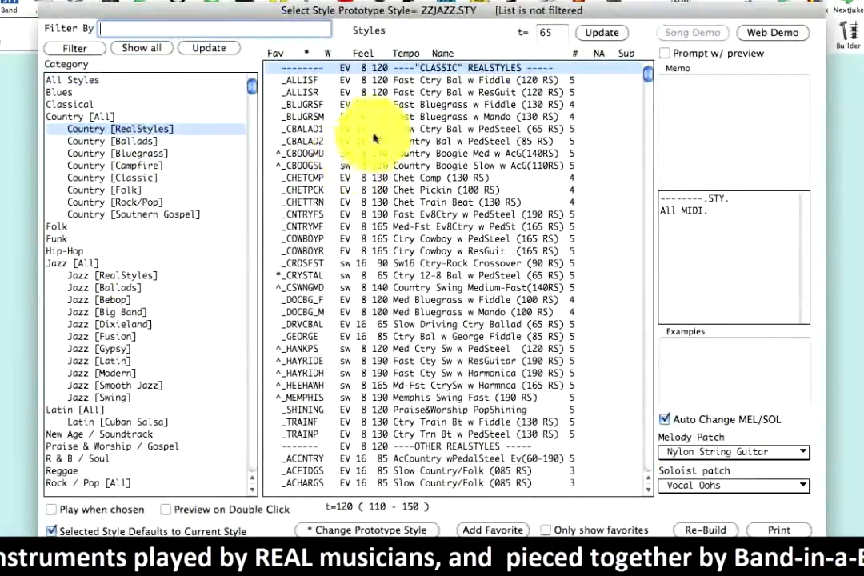
left_click(395, 226)
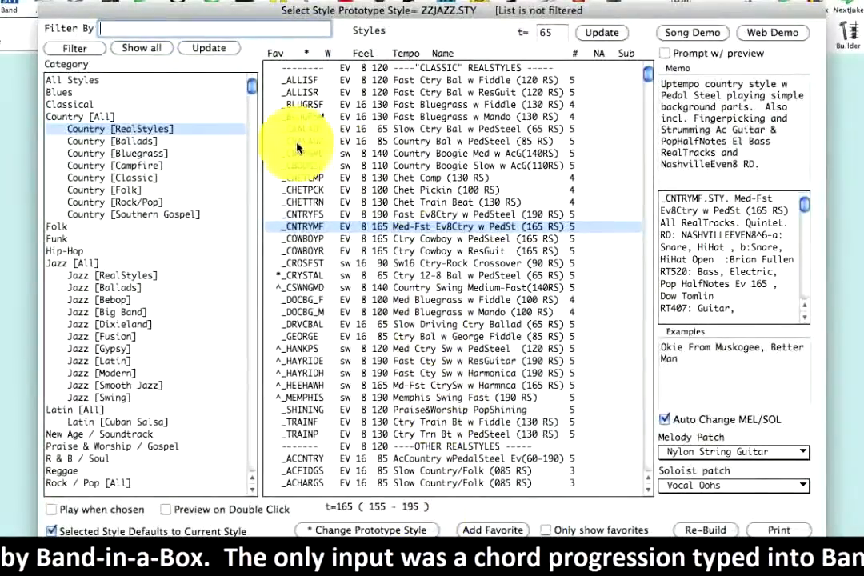
left_click(512, 142)
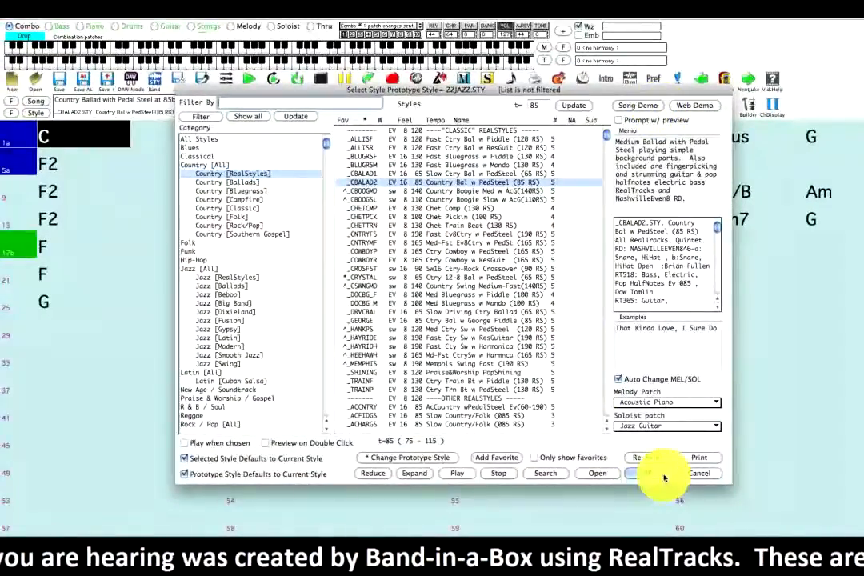
left_click(662, 474)
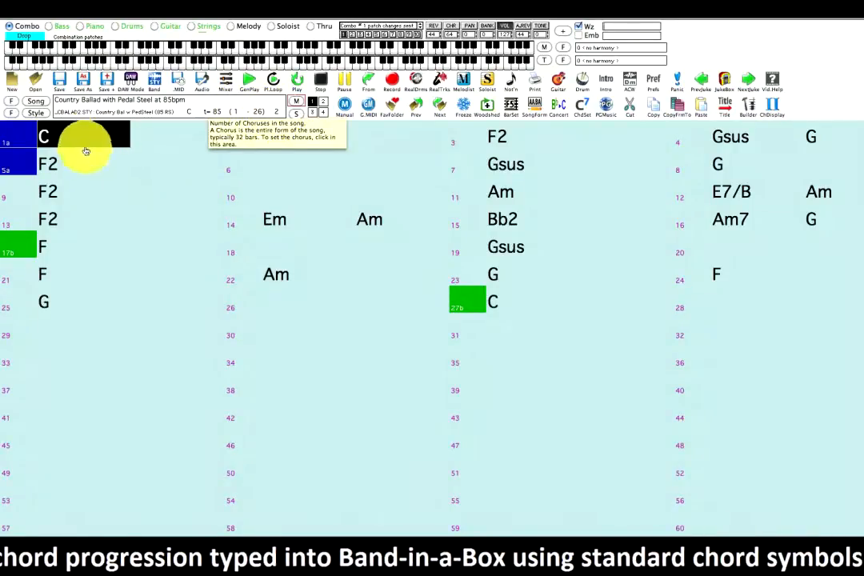
Step: Examine the song form by highlighting bars 1 to 26 and bars 17 to 26, and look over the RealDrums variations
left_click_drag(66, 135, 424, 313)
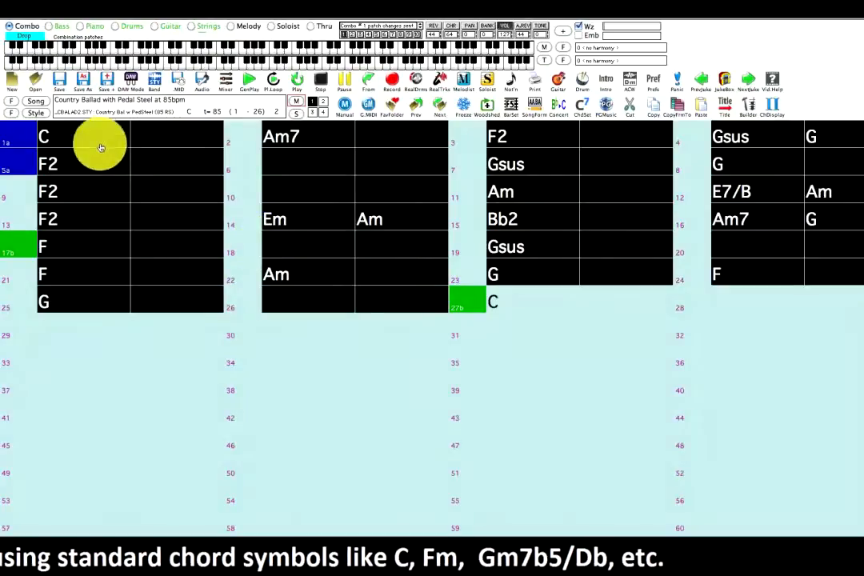
left_click(73, 139)
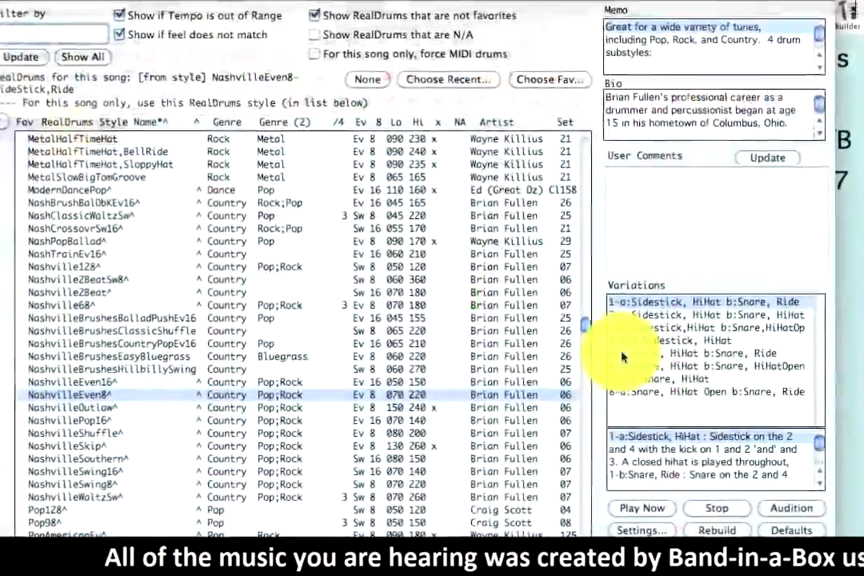
left_click(622, 356)
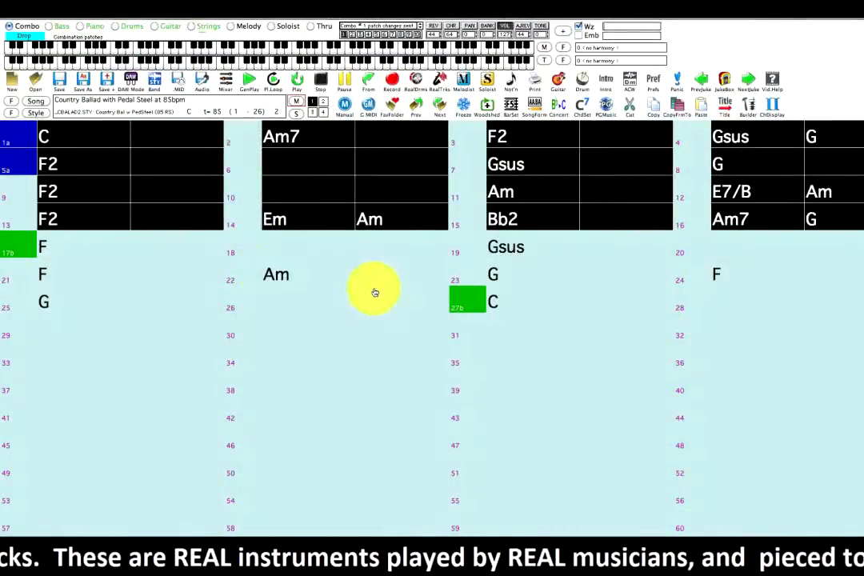
left_click_drag(160, 248, 415, 312)
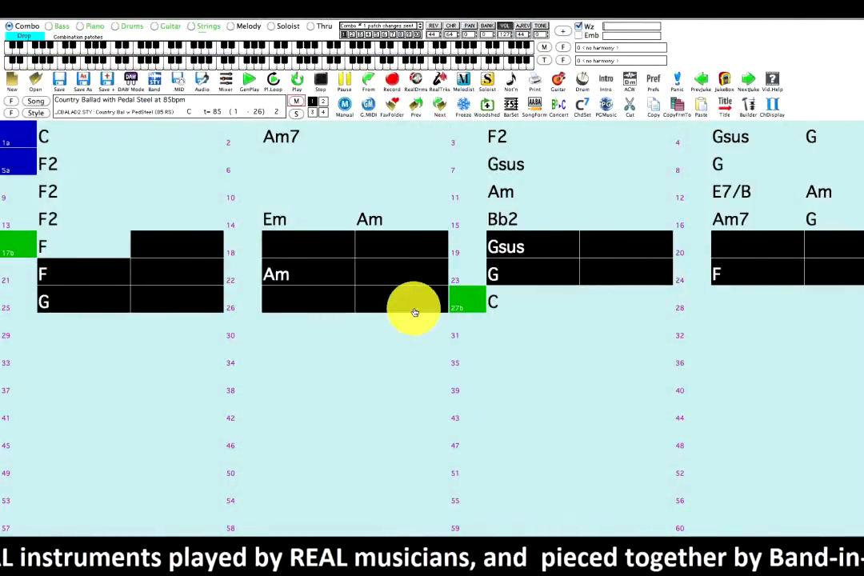
left_click(57, 137)
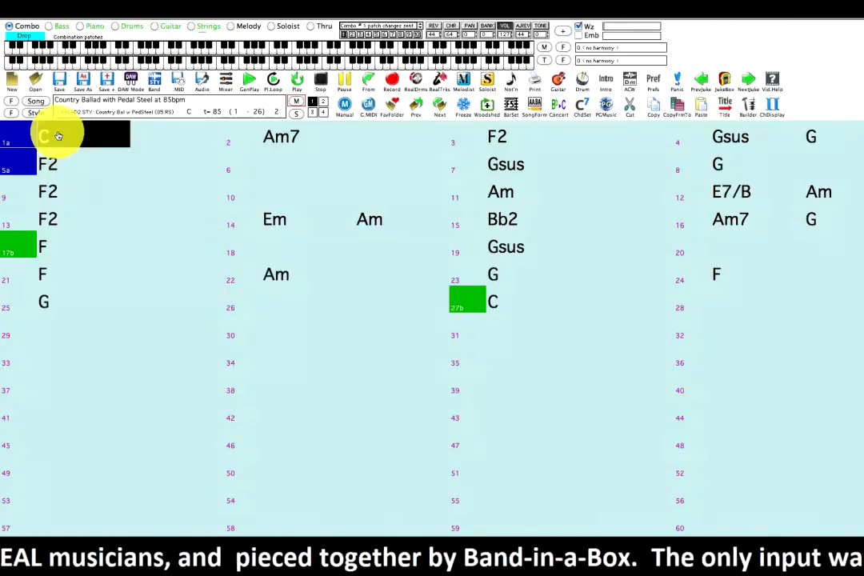
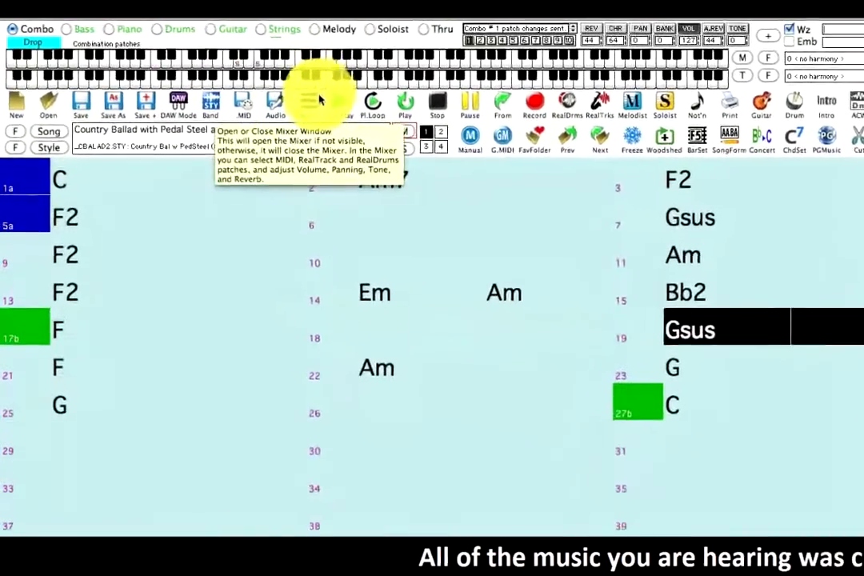
Step: In the mixer, set the Strings volume to 87 and the Strings panning to -32
left_click(319, 100)
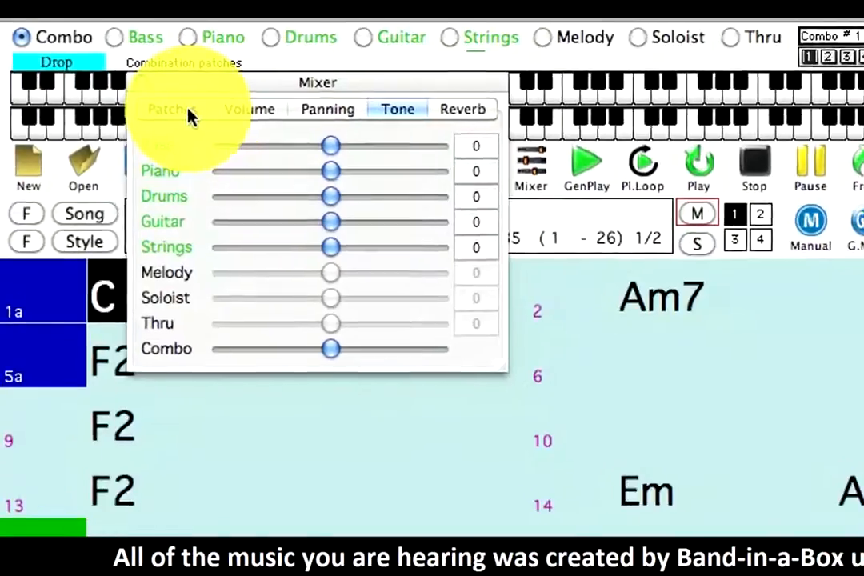
left_click(145, 92)
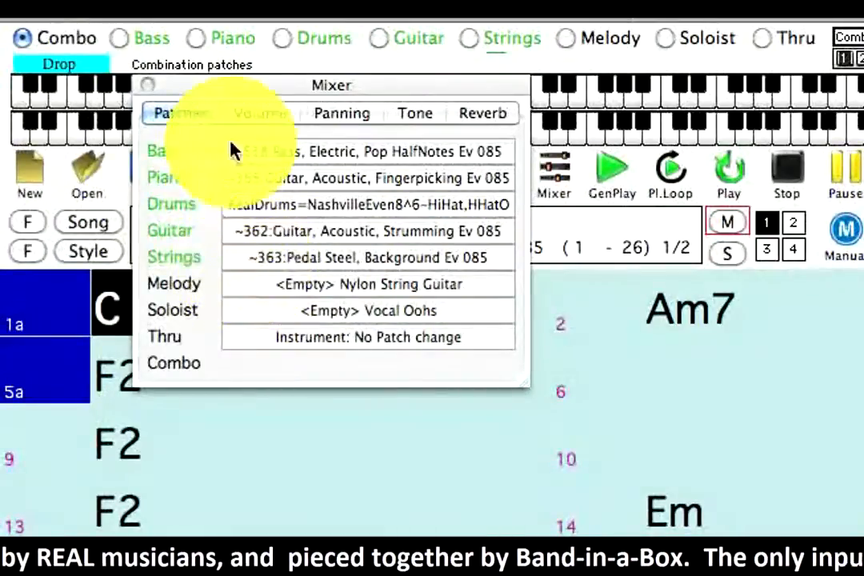
left_click(256, 115)
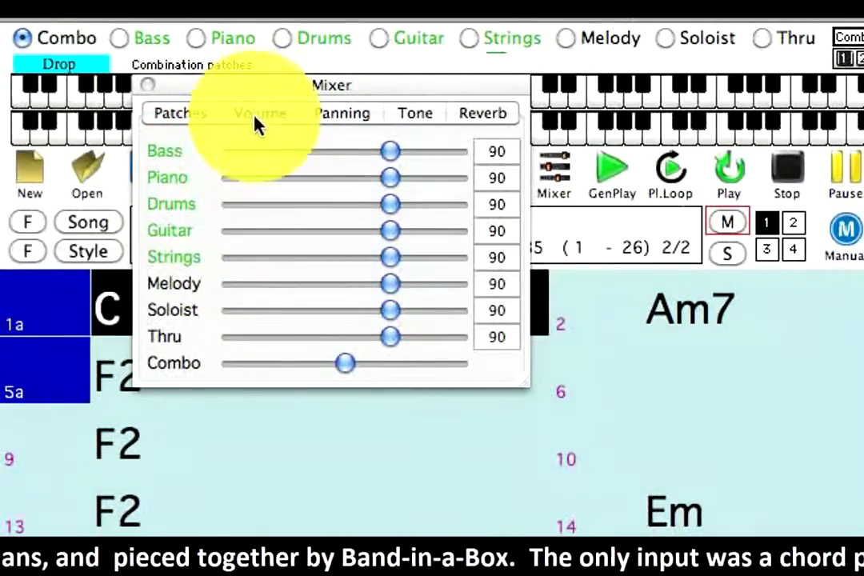
mouse_move(387, 258)
left_mouse_down()
mouse_move(247, 270)
mouse_move(388, 270)
left_mouse_up()
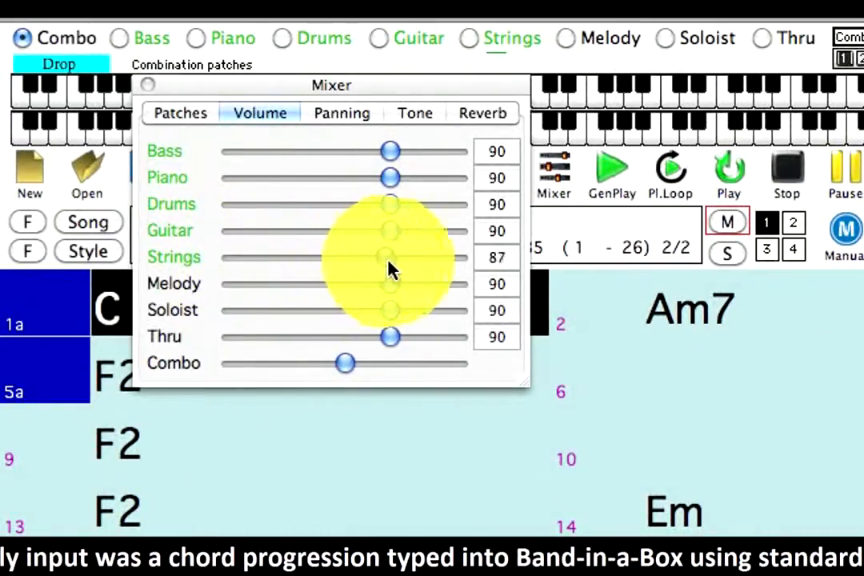
left_click(356, 120)
left_click_drag(365, 257, 290, 264)
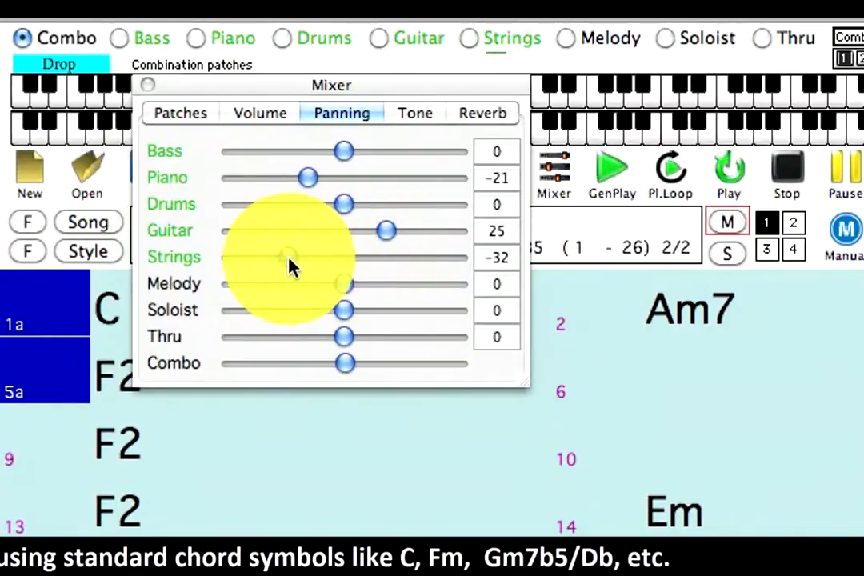
Step: Set the Strings reverb to 96 and adjust the Strings tone in the mixer
left_click(470, 122)
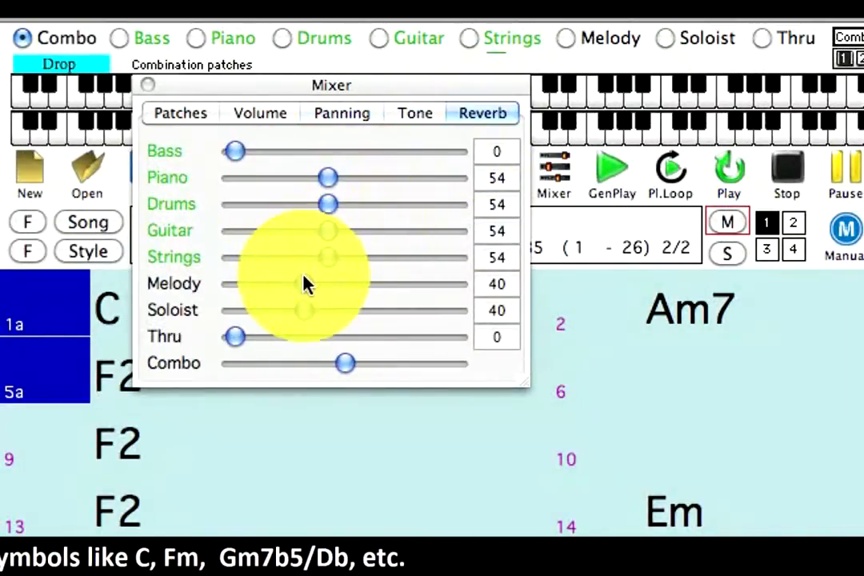
left_click_drag(326, 264, 398, 269)
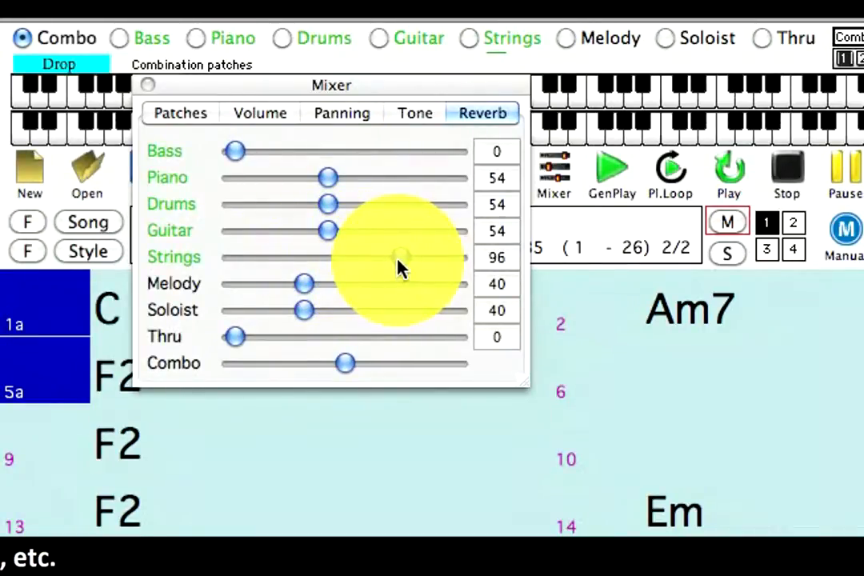
left_click(428, 118)
left_click_drag(351, 264, 239, 195)
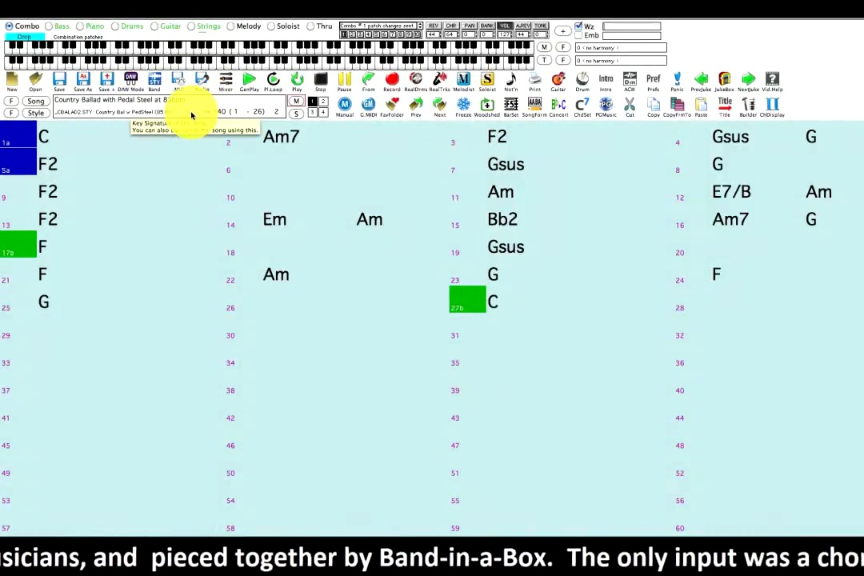
Step: Change the song's key to Bb and transpose the lead sheet with it
left_click(191, 116)
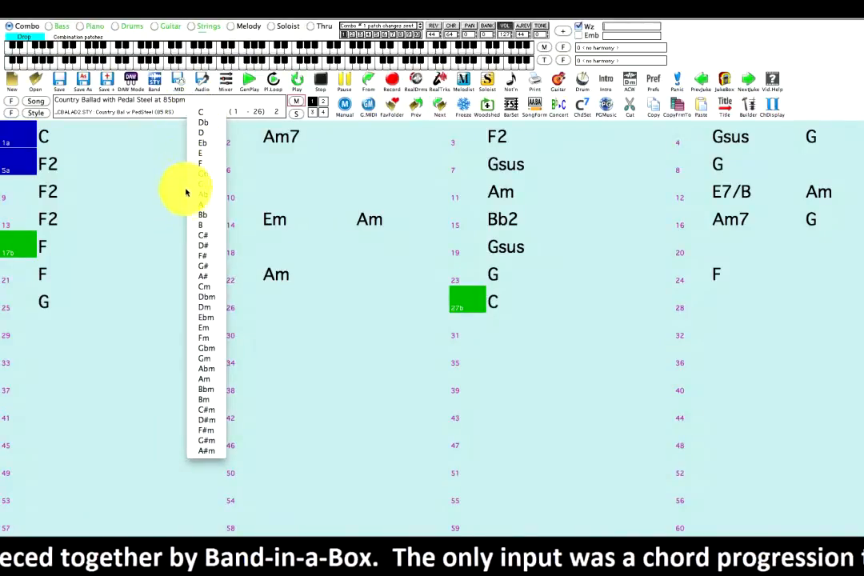
left_click(196, 216)
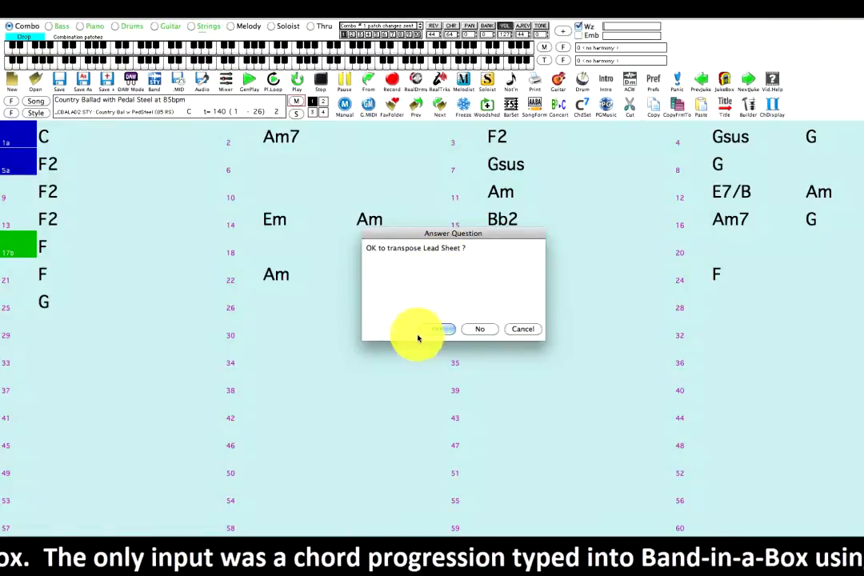
left_click(448, 335)
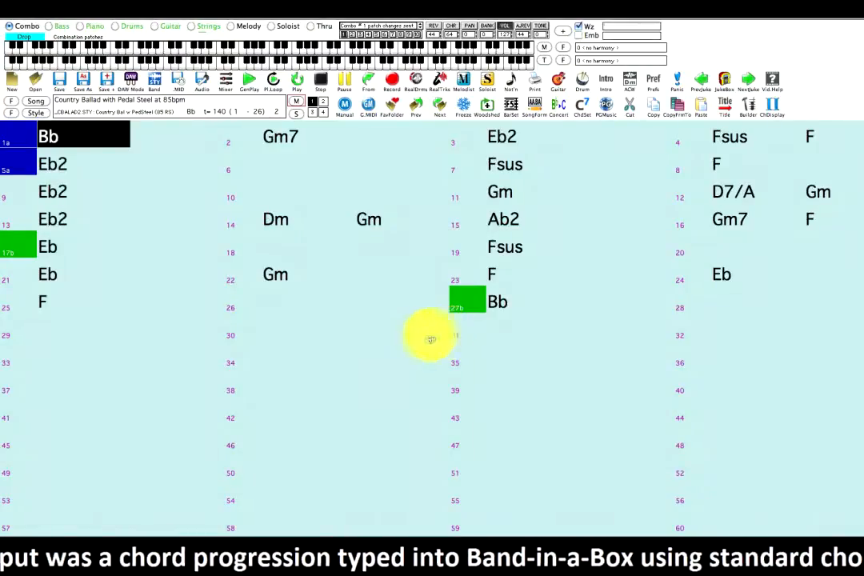
Step: Enter the chords BbMaj7 in bar 1, Cm7 in bar 3, and F7 followed by F7+ in bar 4
type("BbMaj7")
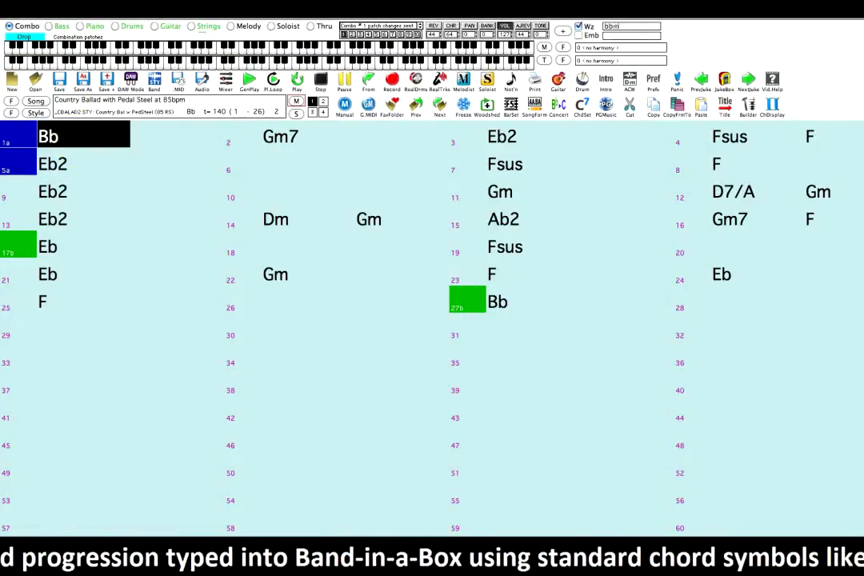
key("Return")
key("Right")
key("Right")
key("Right")
type("cm7")
key("Return")
type("f7")
key("Return")
type("f")
key("Return")
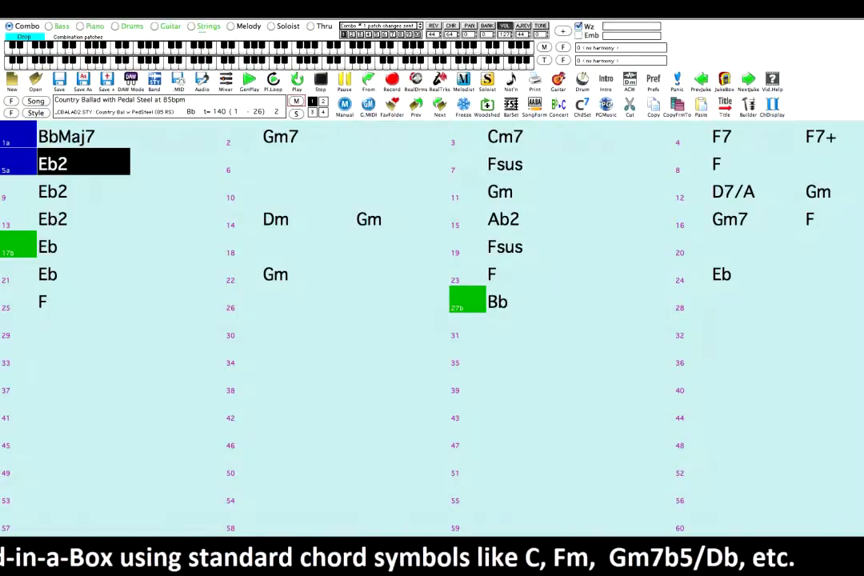
Step: Enter the chords EbMaj7 in bar 5, F7sus in bar 7 and F7 in bar 8
key("Return")
key("Return")
key("Return")
key("Return")
type("f7")
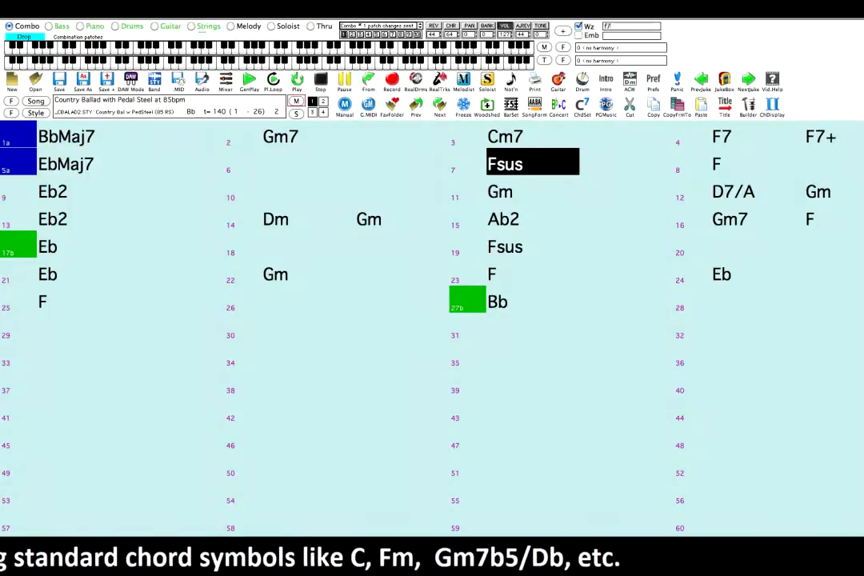
type("sus")
key("Return")
key("Return")
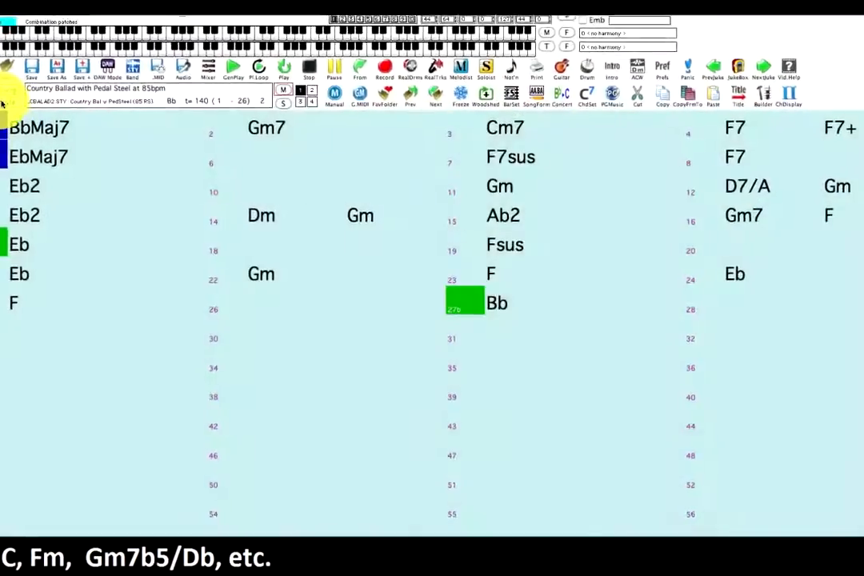
Step: Change the song's style to the Jazz RealStyle _JAZZWES, Jazz Sw w Pno and WesGt, and generate and play the song
left_click(7, 88)
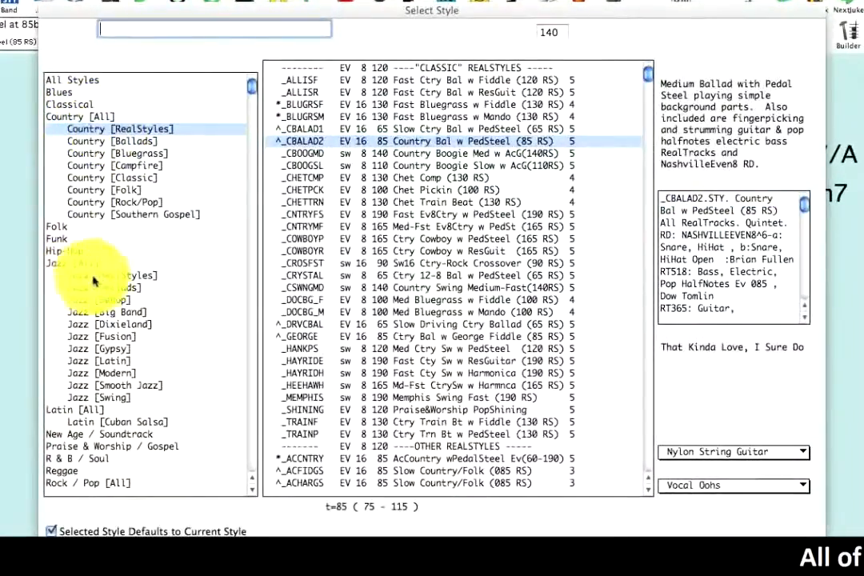
left_click(152, 277)
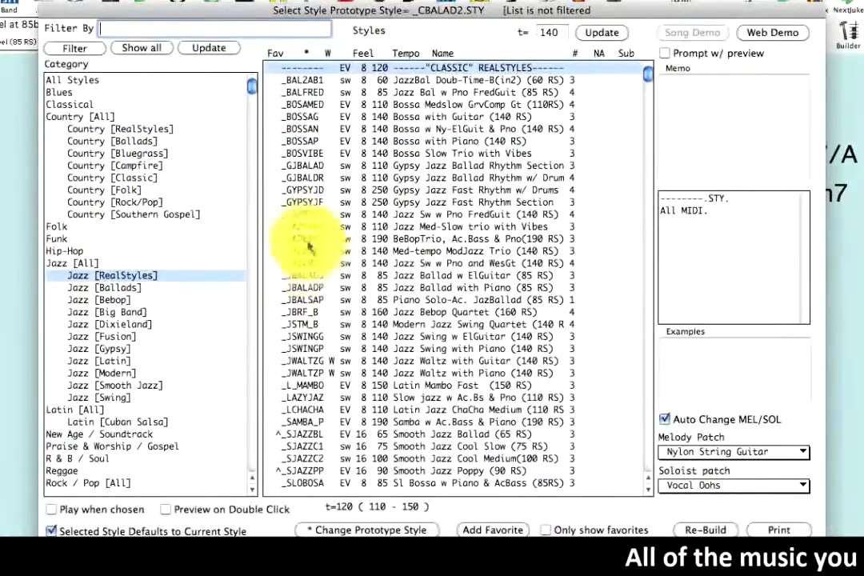
left_click(428, 263)
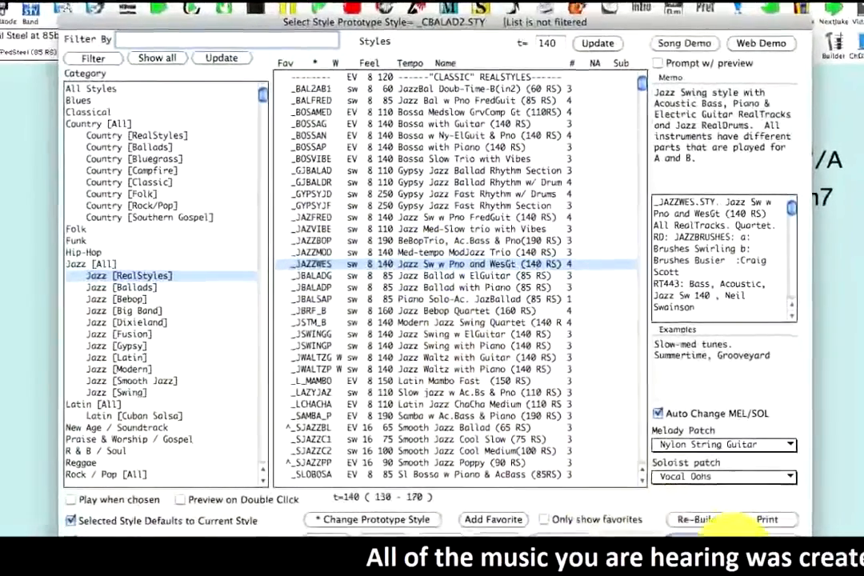
left_click(704, 528)
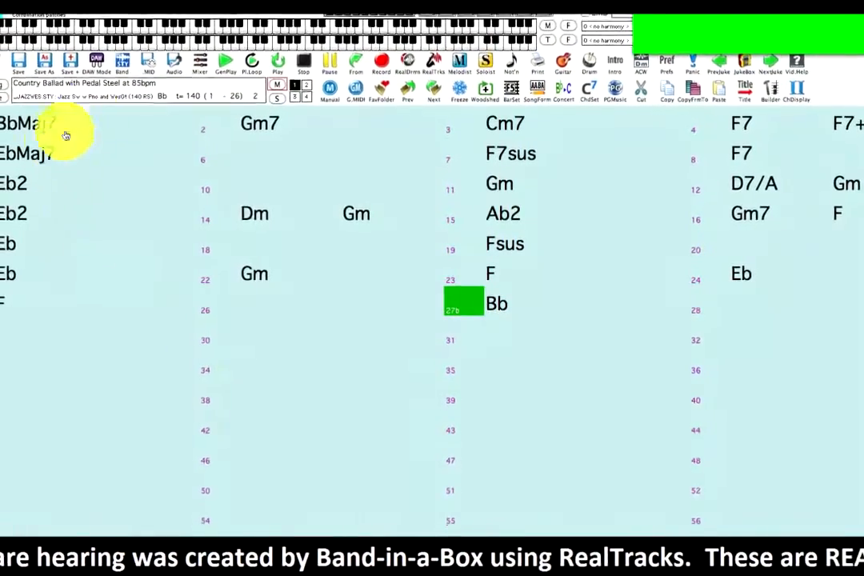
left_click(240, 80)
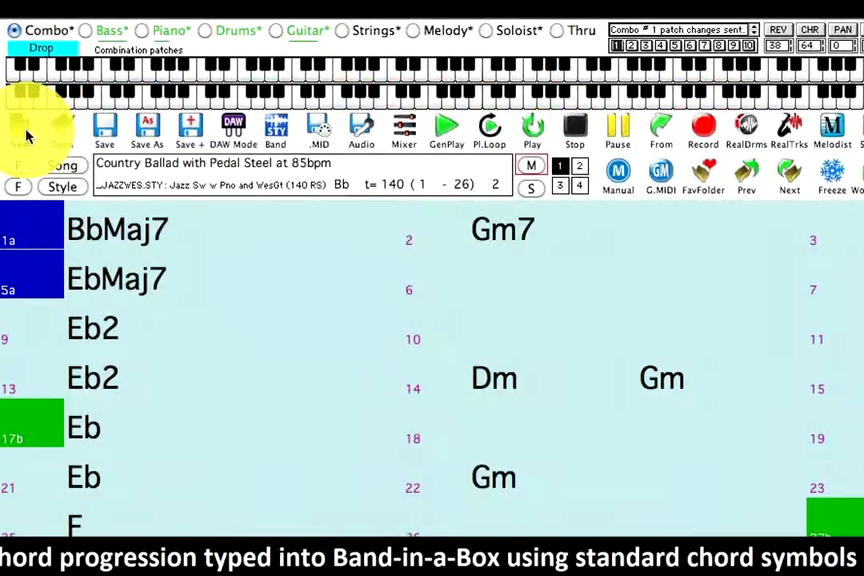
Step: Start a new blank song and enter the chords C in bar 1 and Am in bar 2
left_click(25, 136)
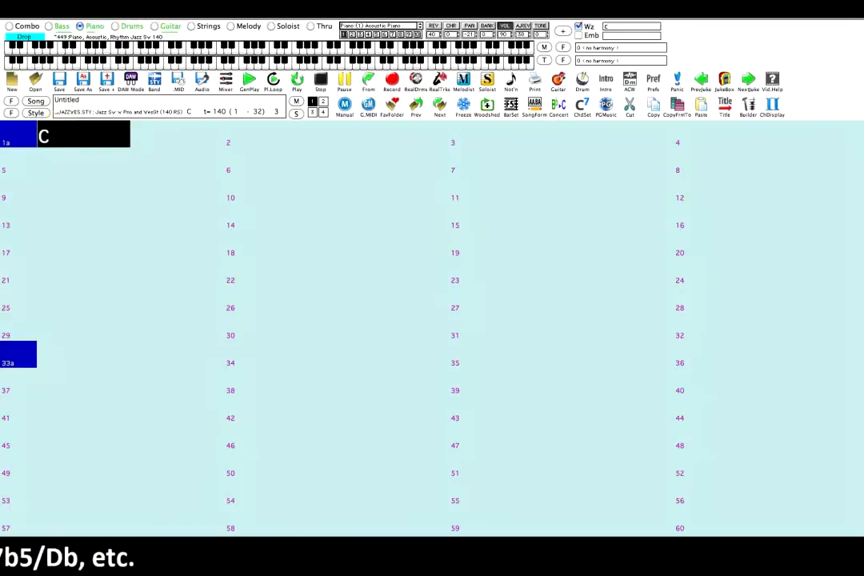
key("Return")
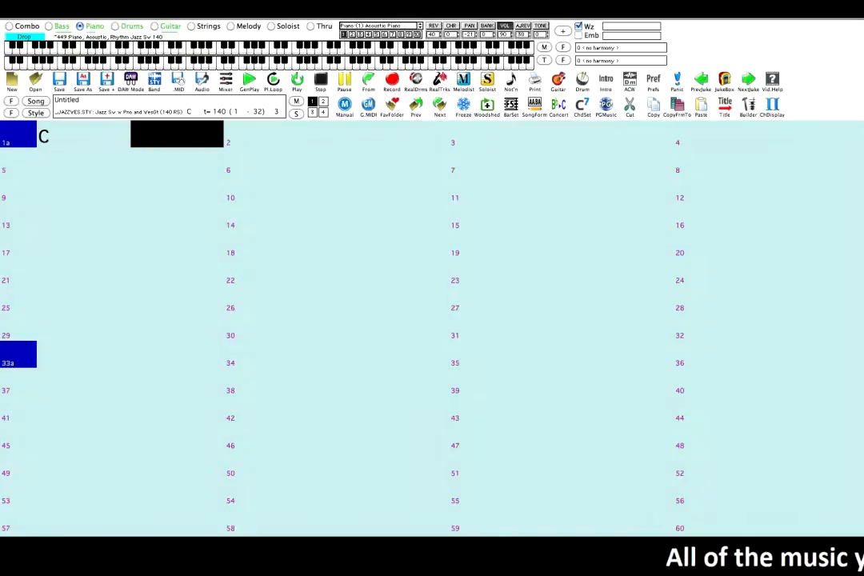
key("Return")
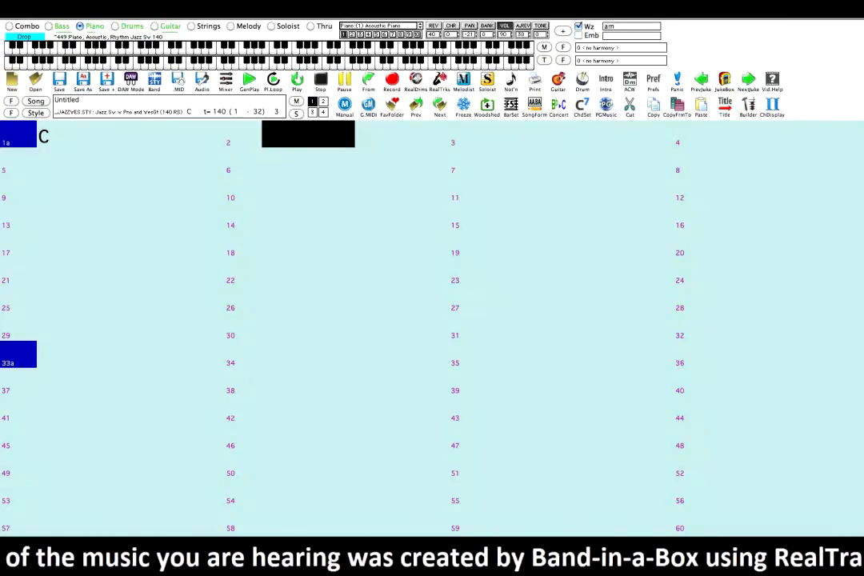
key("Return")
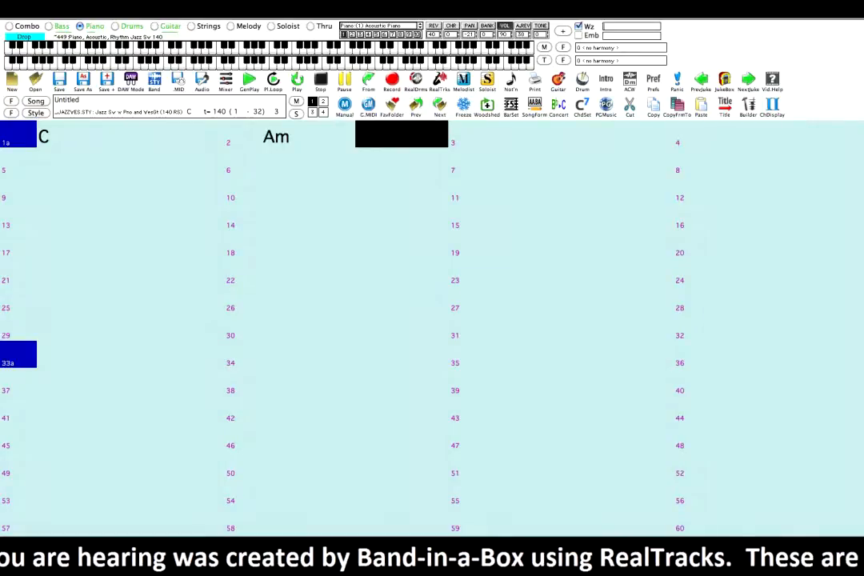
key("Right")
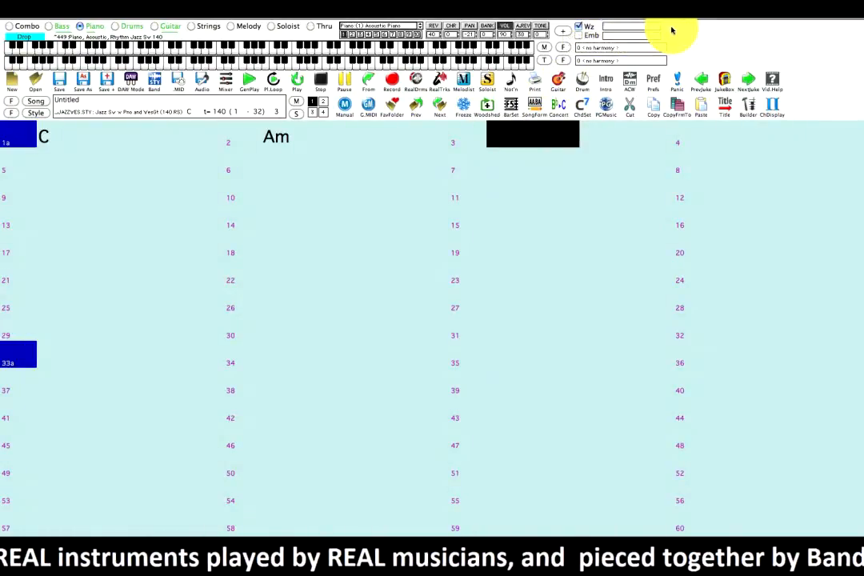
Step: Enter the chords Dm7 in bar 3 and G7 in bar 4
type("d")
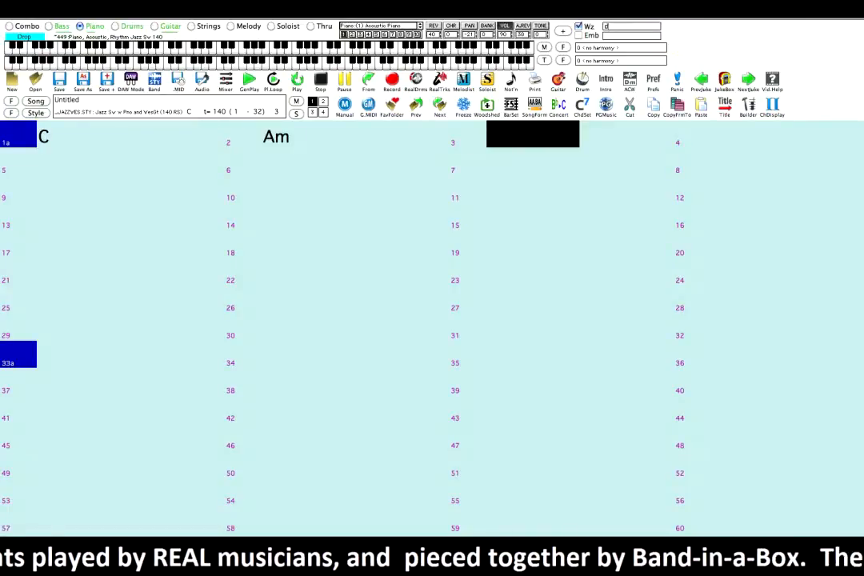
type("m7")
key("Return")
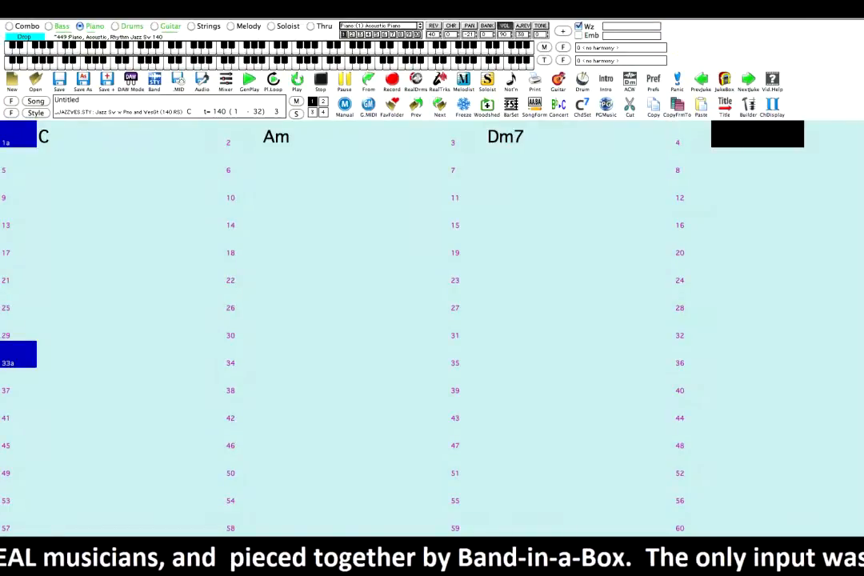
key("Return")
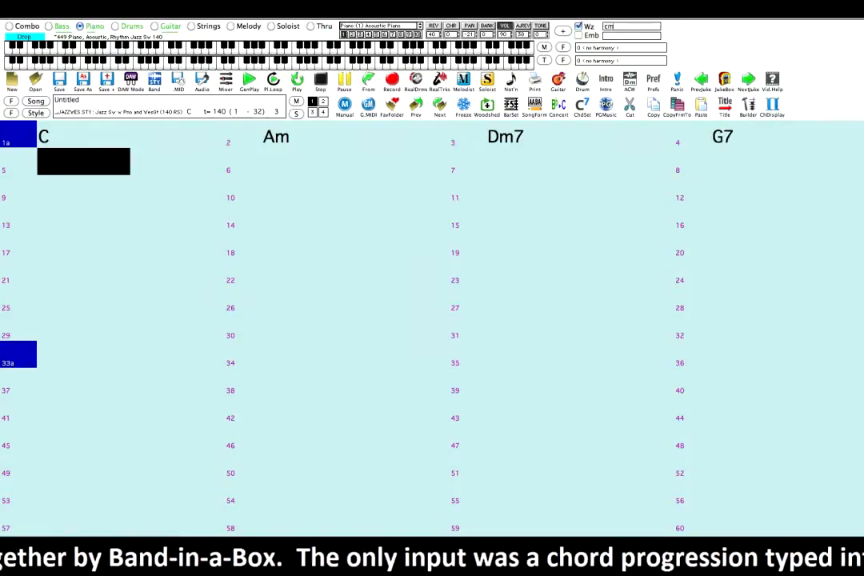
Step: Enter the chords CMaj7, Dbdim, Dm7 and G7+ in bars 5 to 8, one per bar
key("Return")
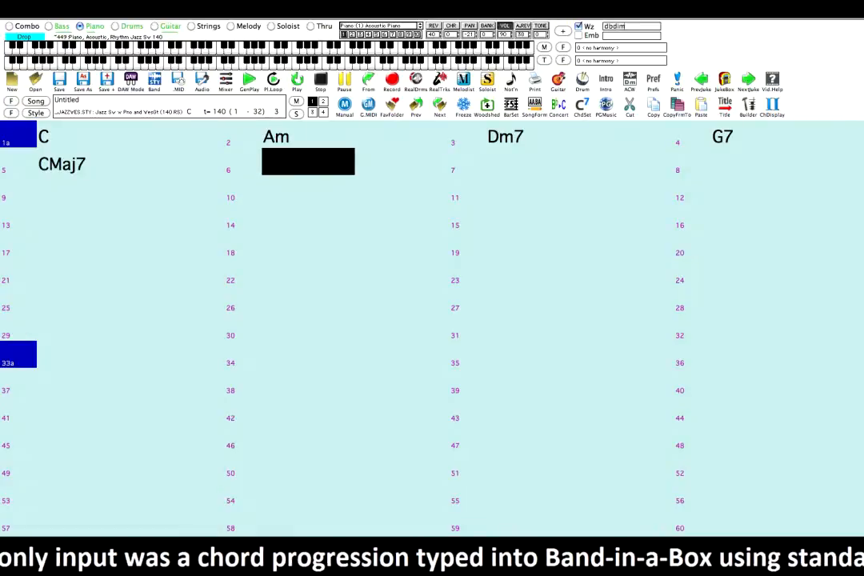
type("dbdim")
key("Return")
type("dm7")
key("Return")
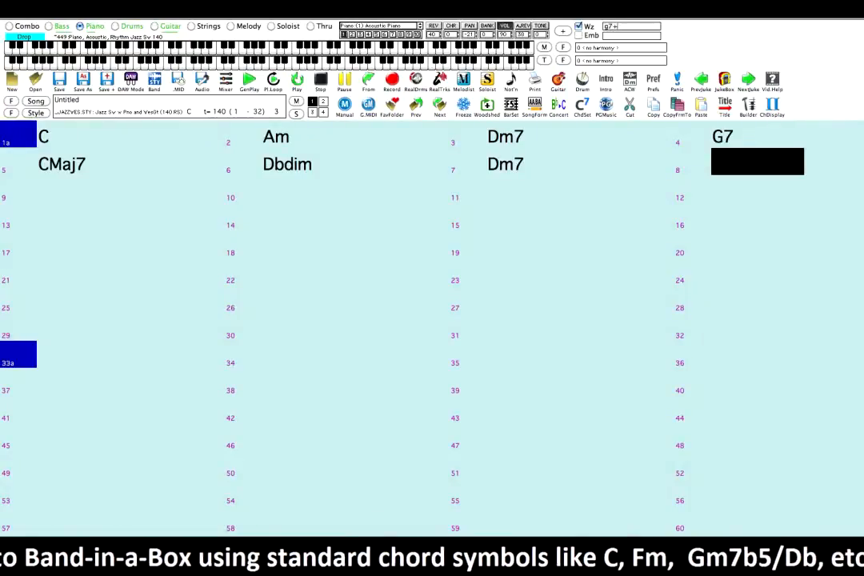
key("Return")
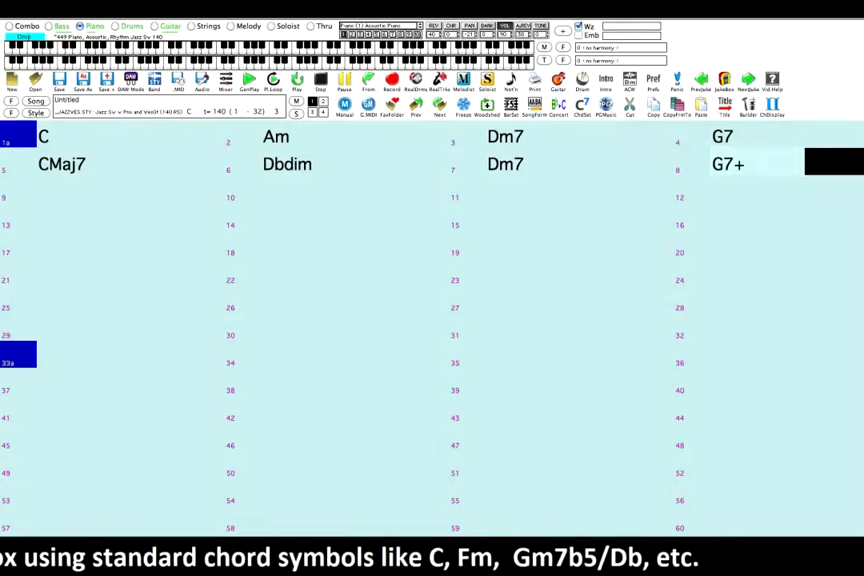
key("Return")
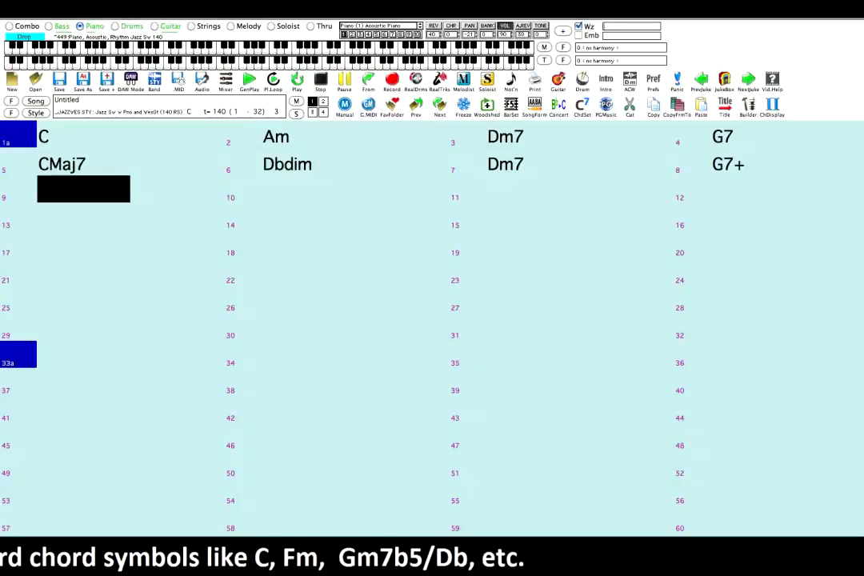
Step: Place a part b marker at bar 9 and enter CMaj13 in bar 9 and FMaj9 in bar 11
key("p")
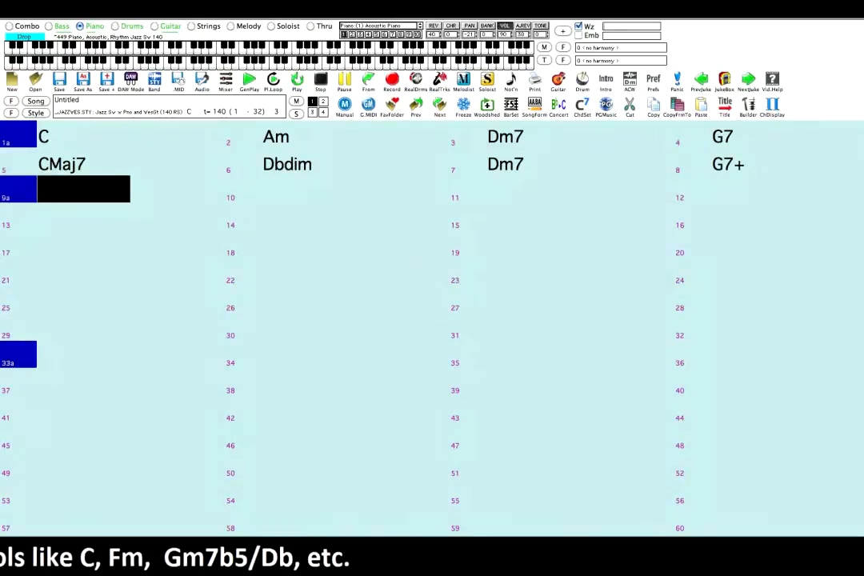
key("p")
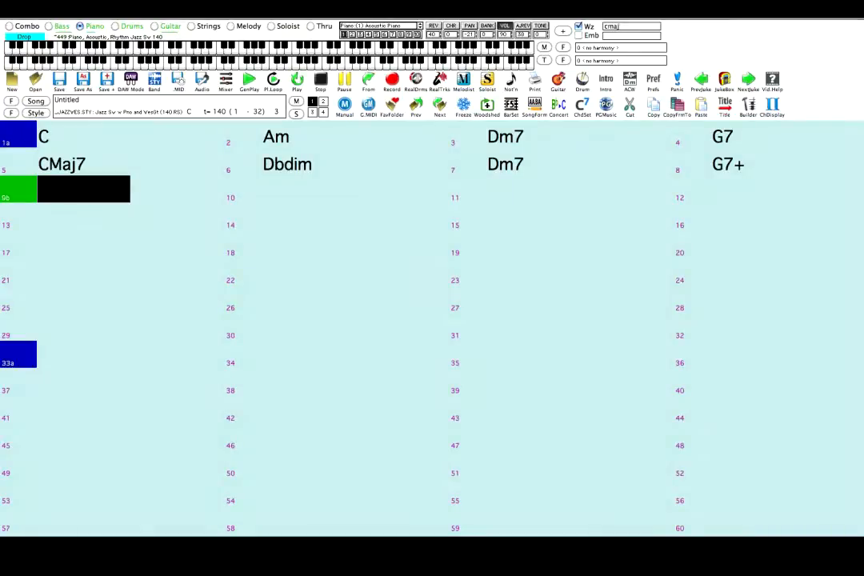
key("Return")
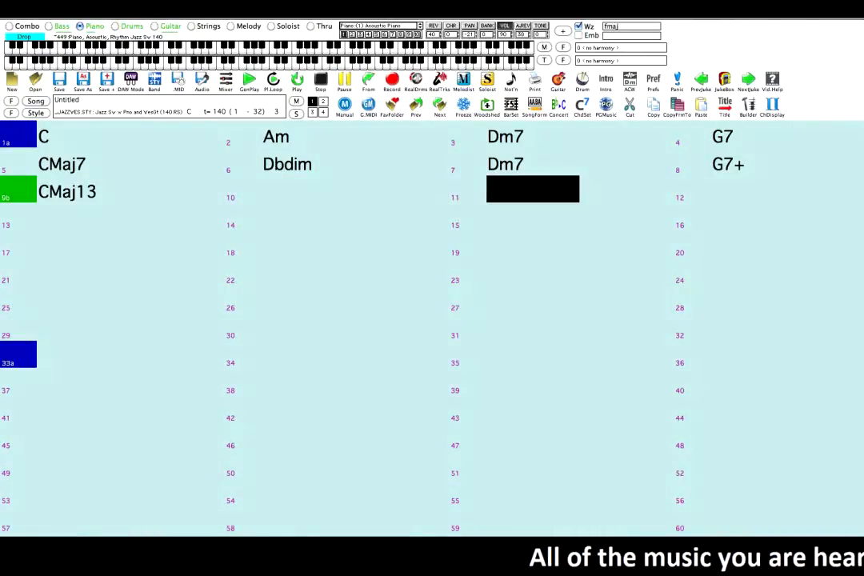
key("Return")
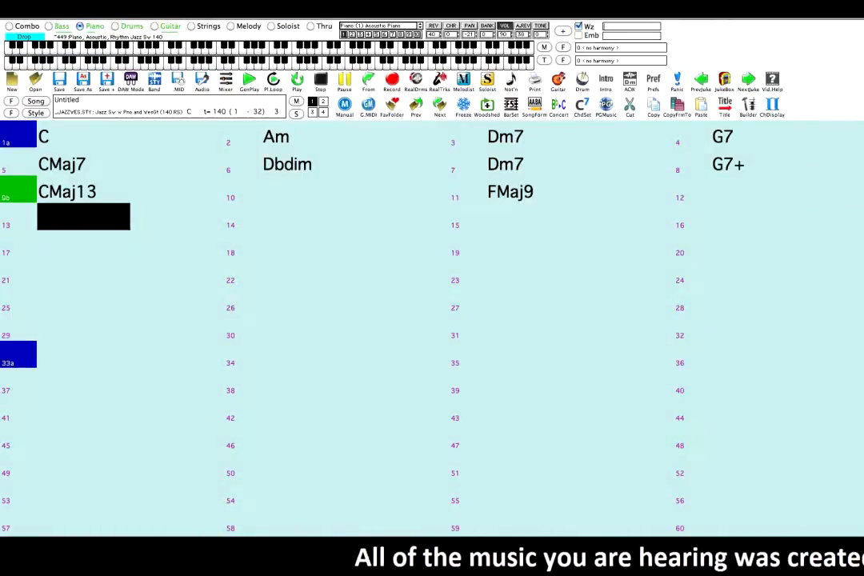
Step: Enter the chords Bm7b5 in bar 13, E7 in bar 14 and Am7 in bar 15
type("bm7b5")
key("Return")
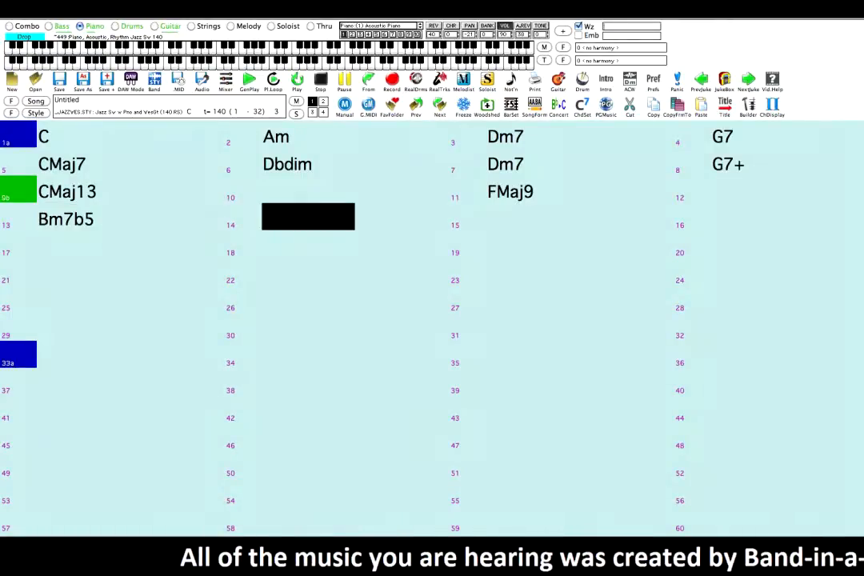
key("Return")
type("am")
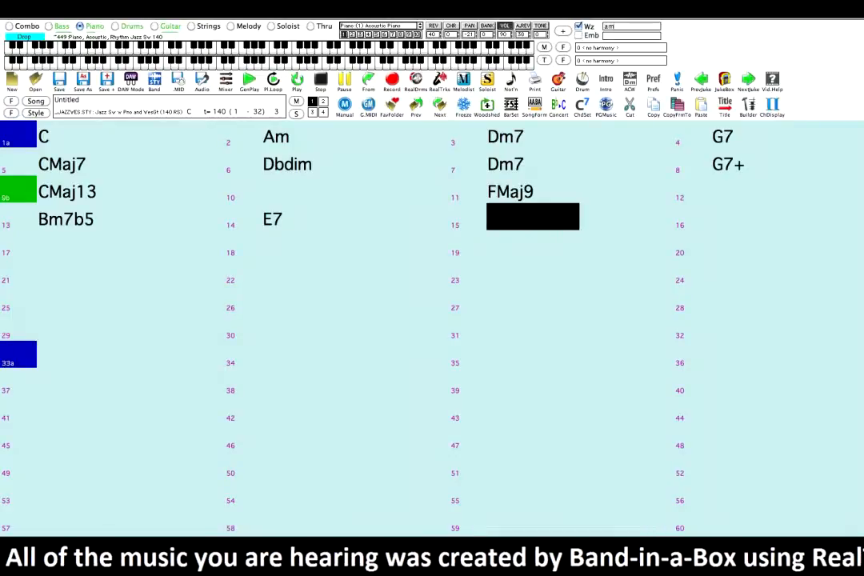
type("7")
key("Return")
Step: Place a part b marker at bar 17 and enter Bm7b5, E7b9 and Am9 in bars 17 to 19
key("p")
key("p")
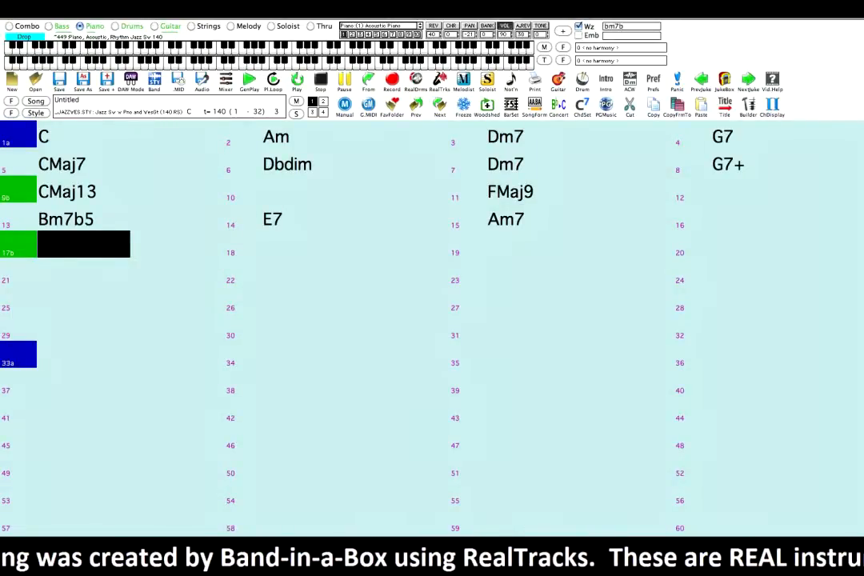
type("bm7b5")
key("Return")
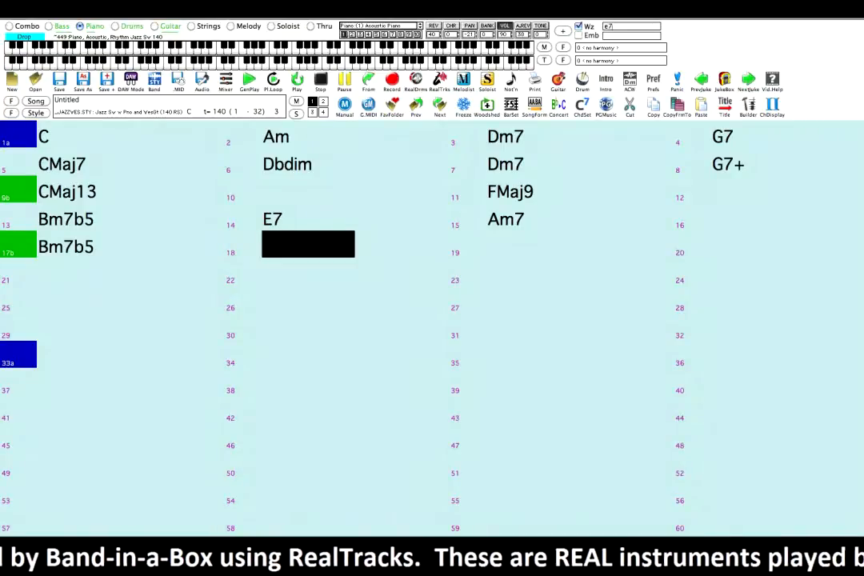
key("Return")
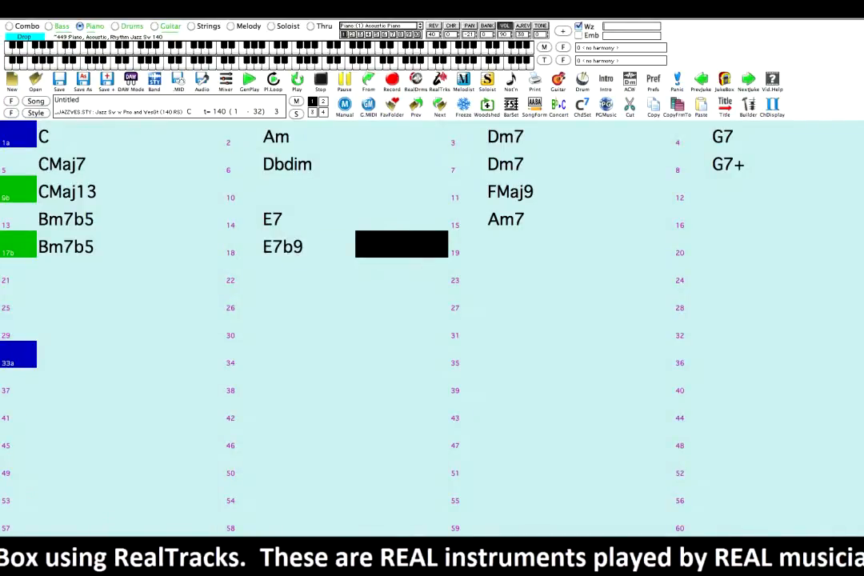
key("Return")
type("am9")
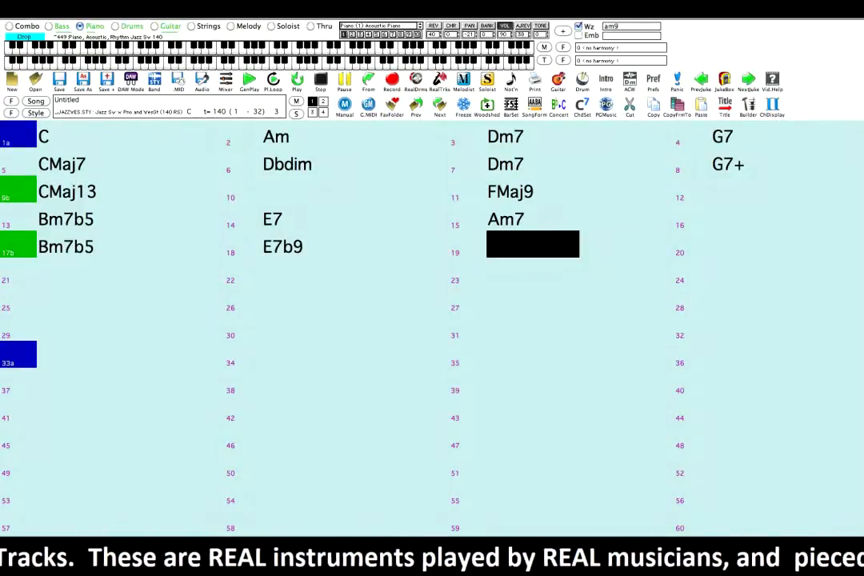
key("Return")
Step: Enter the chords Dm7 and G7 in the two halves of bar 20
type("dm7")
key("Return")
type("g7")
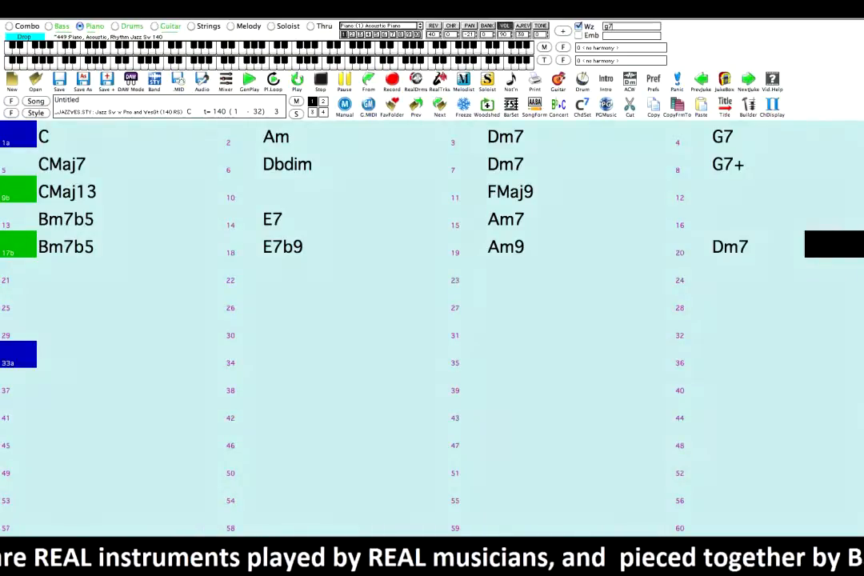
key("Return")
Step: Enter the chords CMaj7 in bar 21, A7sus in bar 22 and G7sus in bar 23
type("cmaj")
key("Return")
type("a7su")
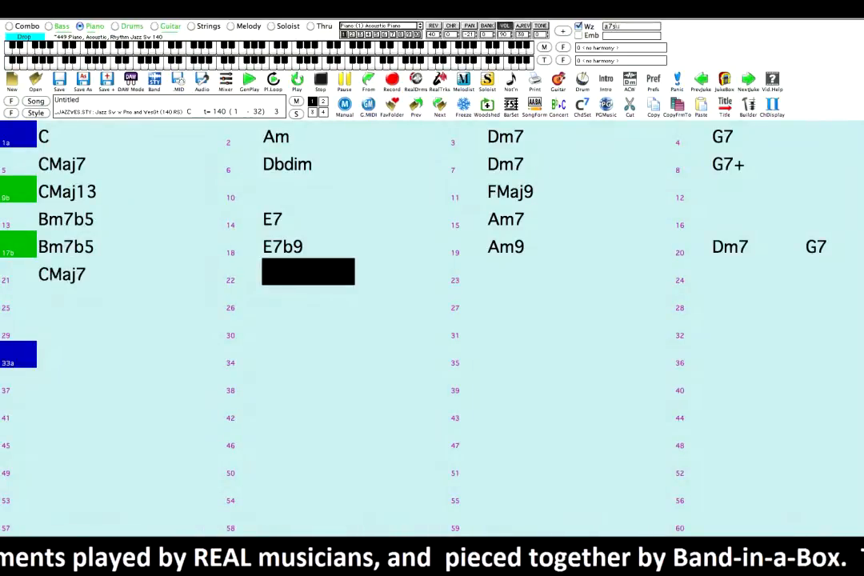
type("s")
key("Return")
type("g7sus")
key("Return")
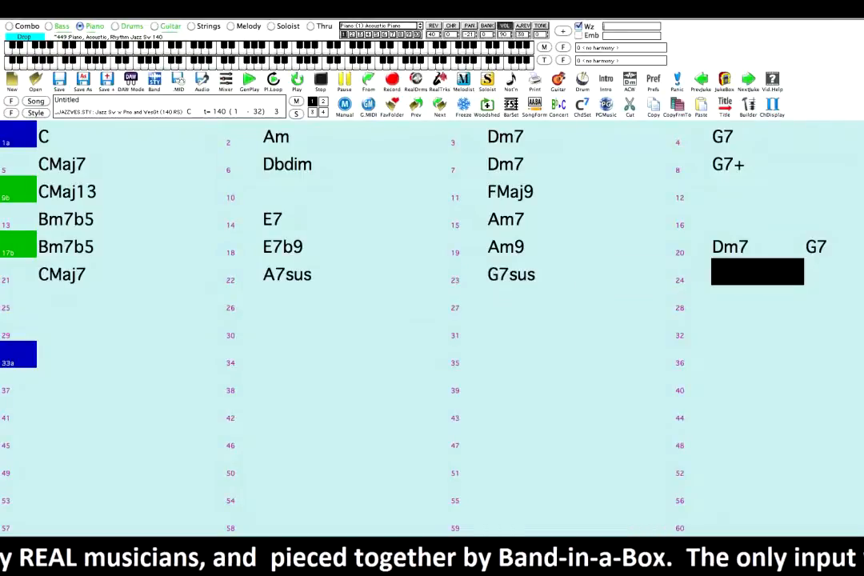
Step: Enter the chords CMaj7 and E7#9 in the two halves of bar 24
type("cmaj7")
key("Return")
type("aj7 E7")
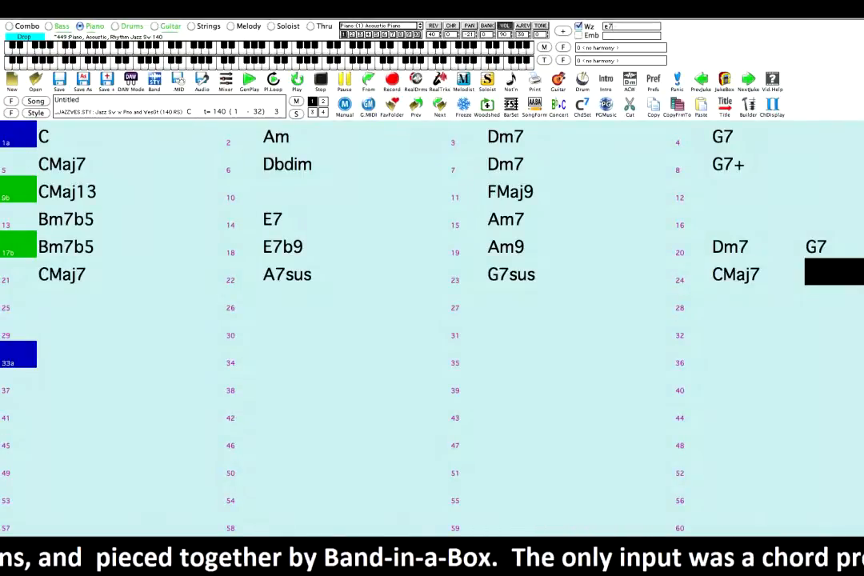
type("#9")
key("Return")
Step: Place a part a marker at bar 25 and enter Am7 in bar 25, Bm7b5 in bar 27 and E7 in bar 28
type("am")
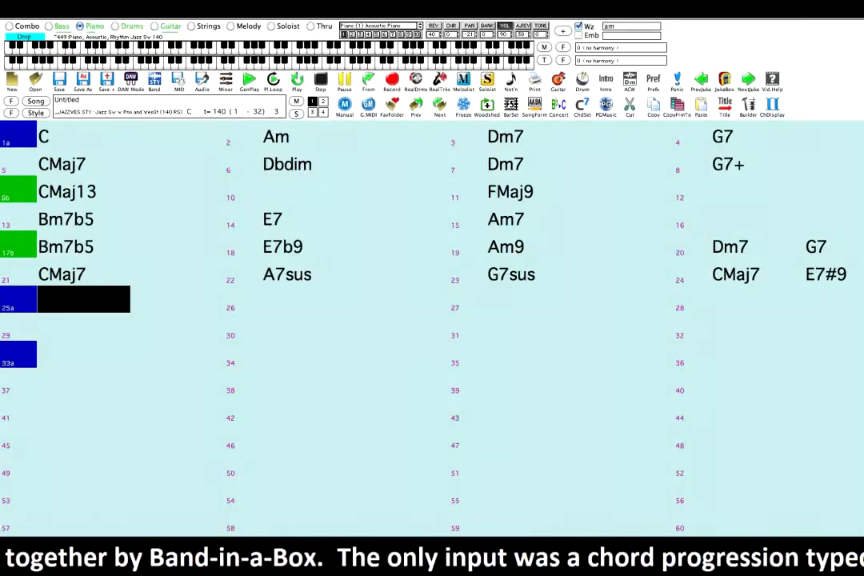
type("7")
key("Return")
key("Return")
type("bm7b5")
key("Return")
key("Return")
type("e7")
key("Return")
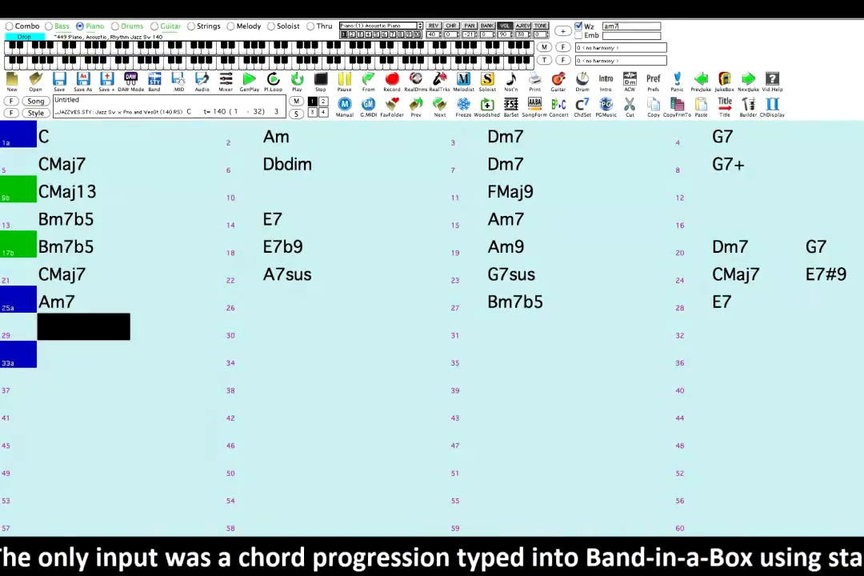
Step: Enter the chords Am7 in bar 29 and Dm7 in bar 31
key("Return")
key("Return")
type("dm")
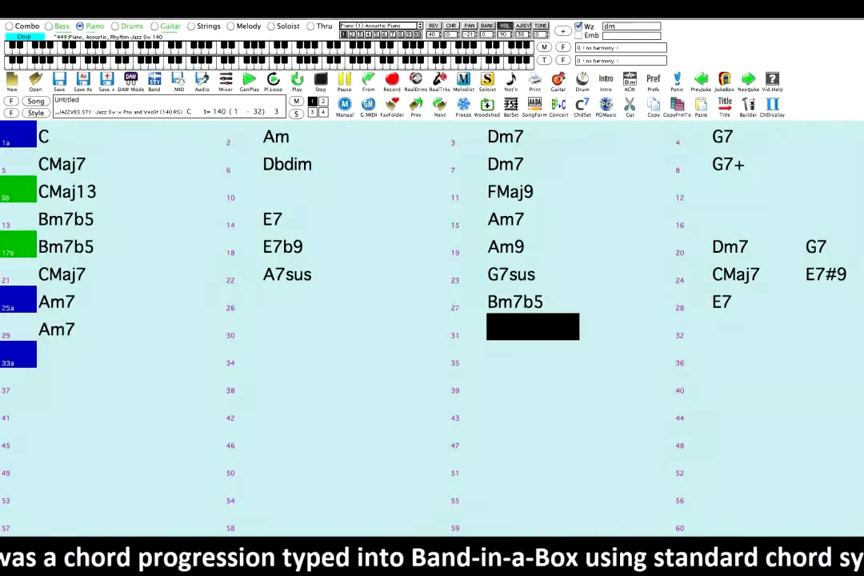
type("7")
key("Return")
key("Return")
Step: Enter the chords G7 in bar 32 and CMaj7 in bar 33
type("g7")
key("Return")
key("Return")
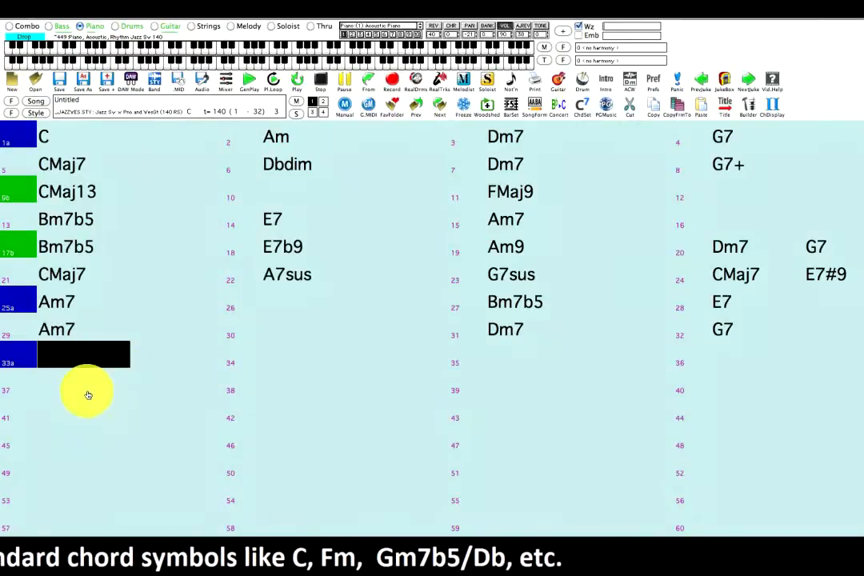
type("cmaj")
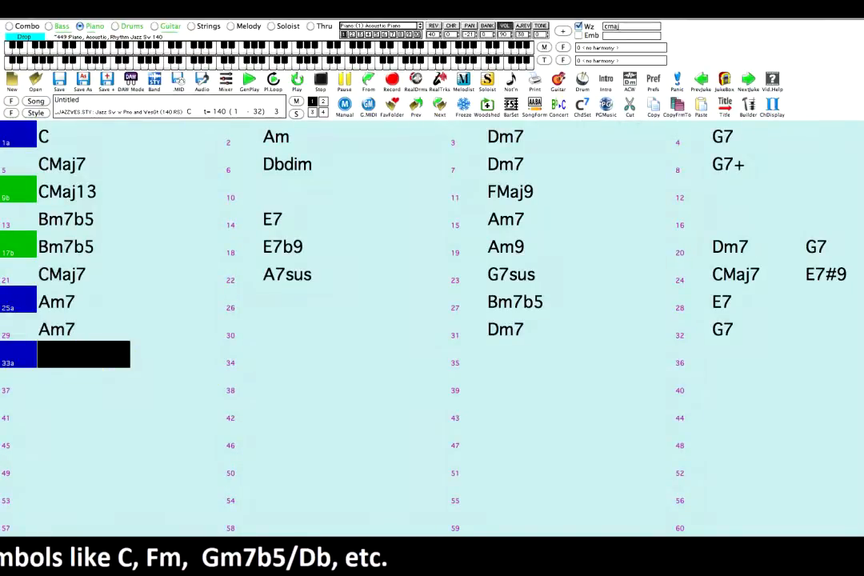
key("Return")
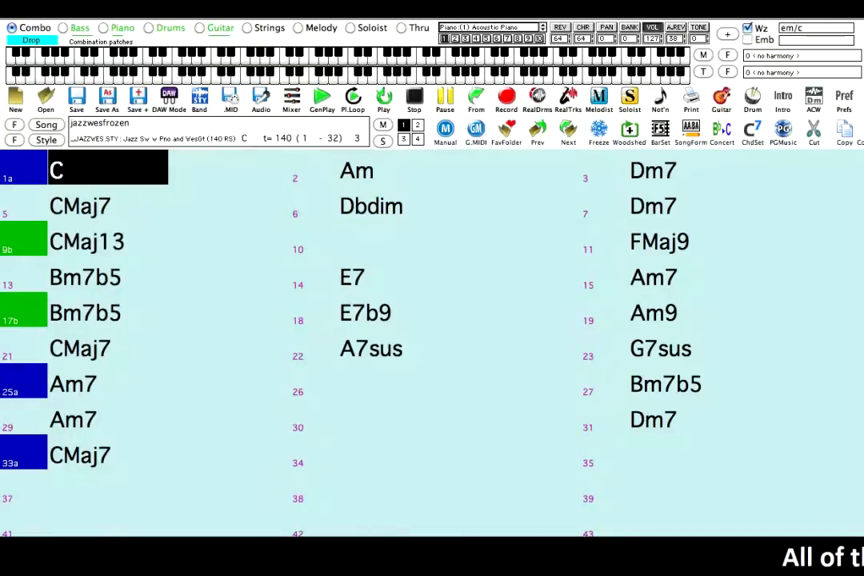
Step: Replace the chords in bars 1 and 2 with the slash chords Em/C and C/A
key("Return")
left_click(398, 168)
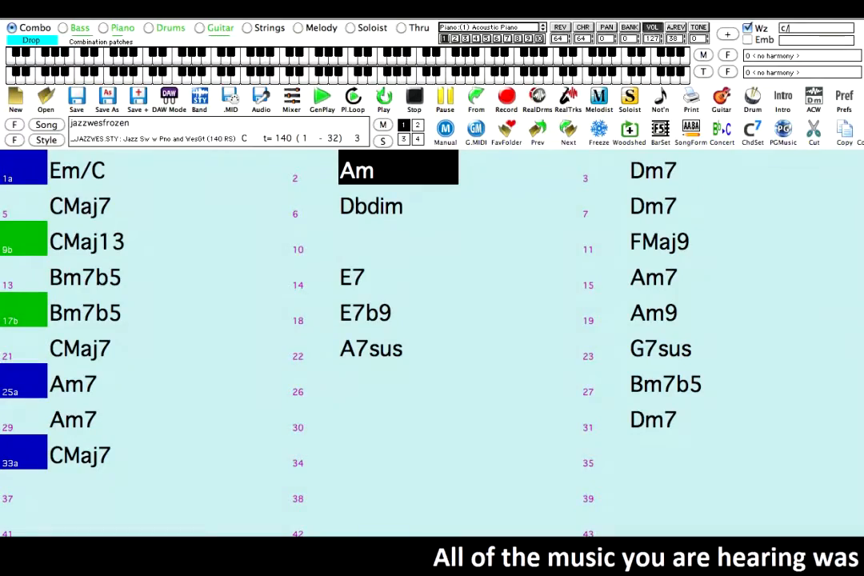
key("Return")
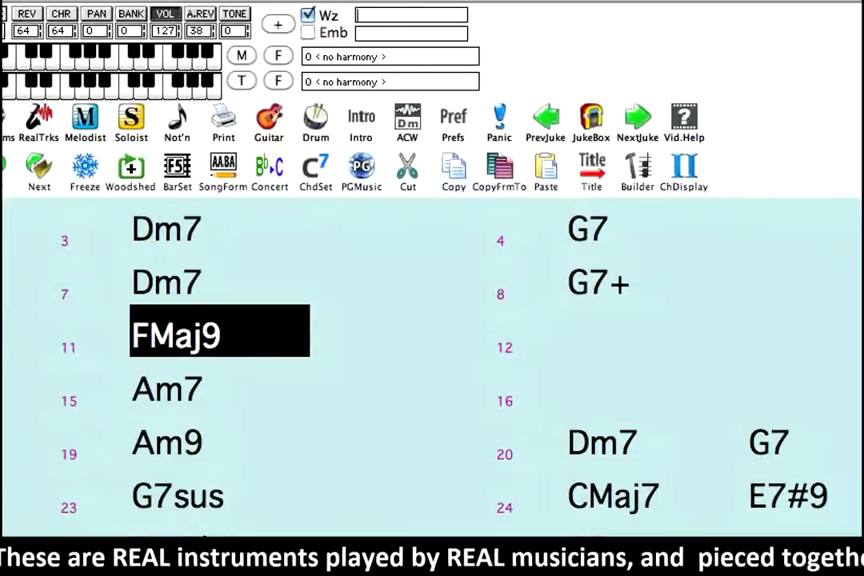
Step: Replace the chord in the first half of bar 11 with CMaj7 and Dbdim, one chord per beat
type("maj7")
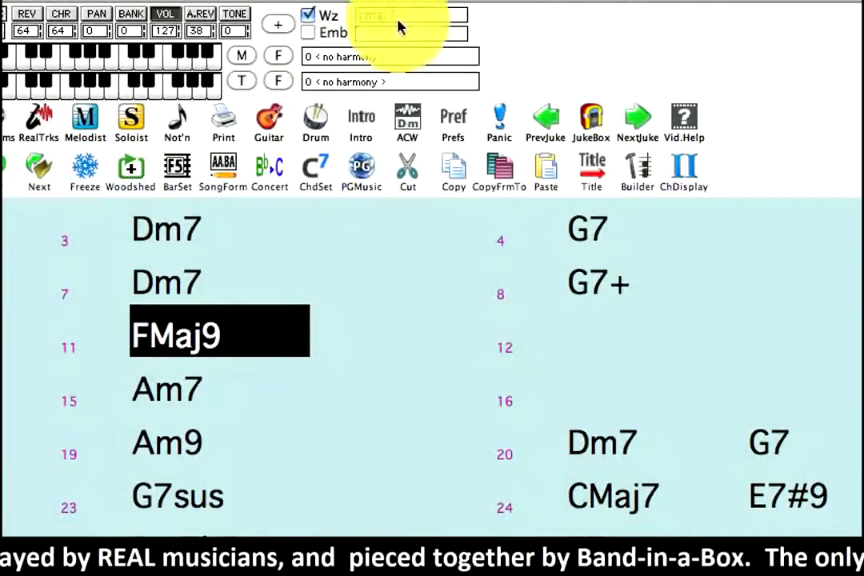
type(",")
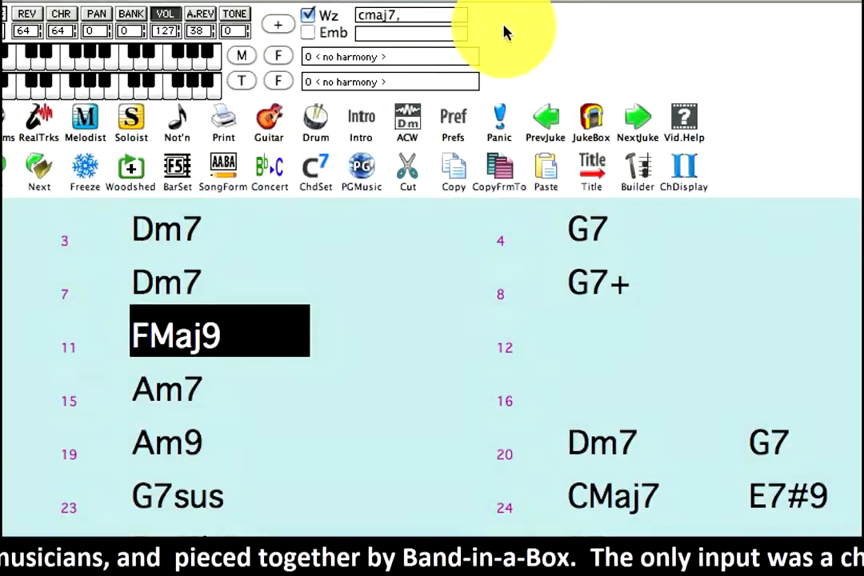
type("dbdim")
key("Return")
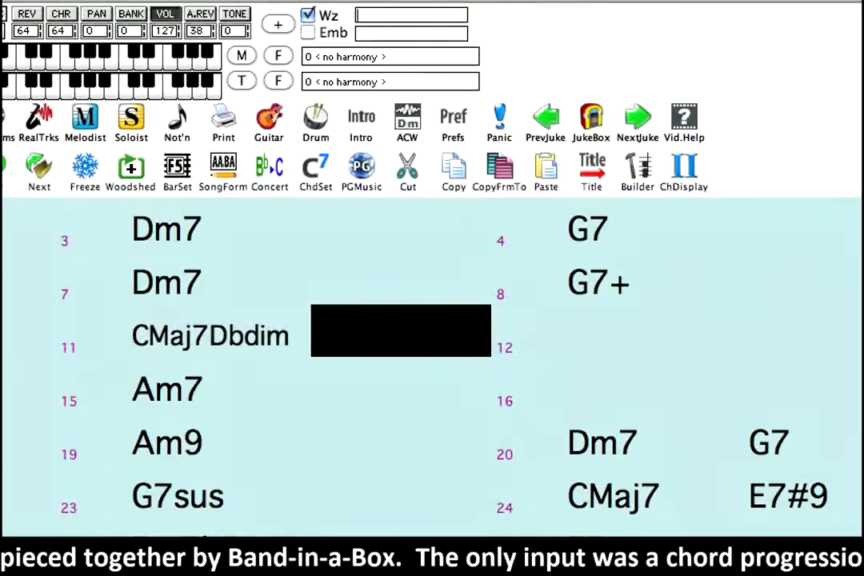
Step: Enter Dm7 and G7 on separate beats in the second half of bar 11, and CMaj7 in bar 12
type("dm")
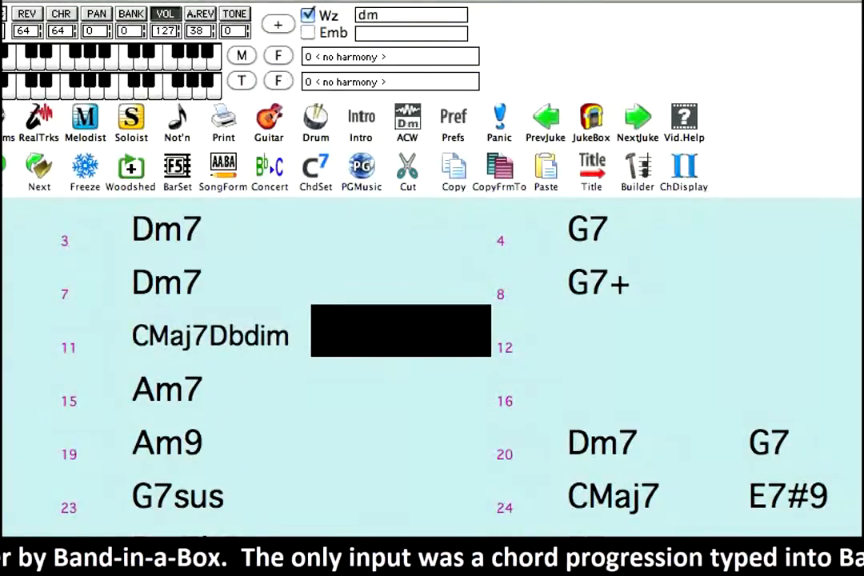
type("7,g7")
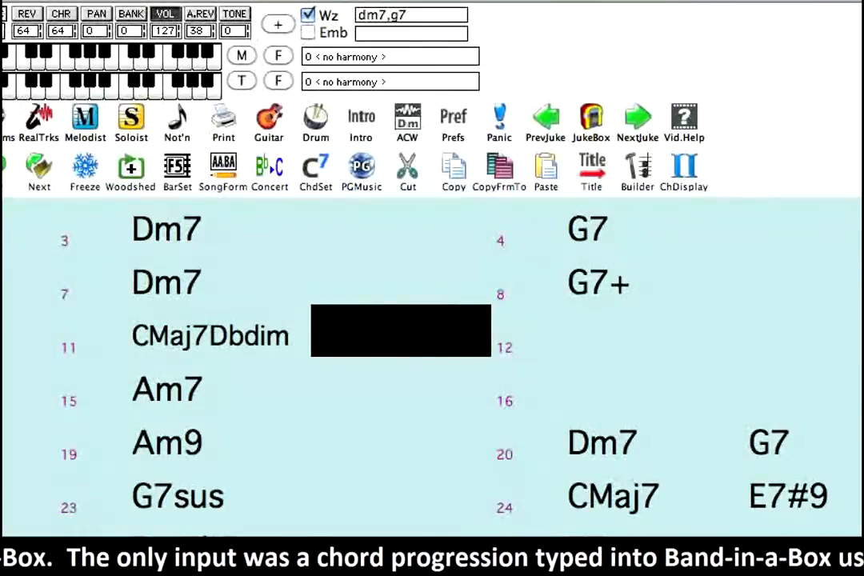
key("Return")
type("cmaj7")
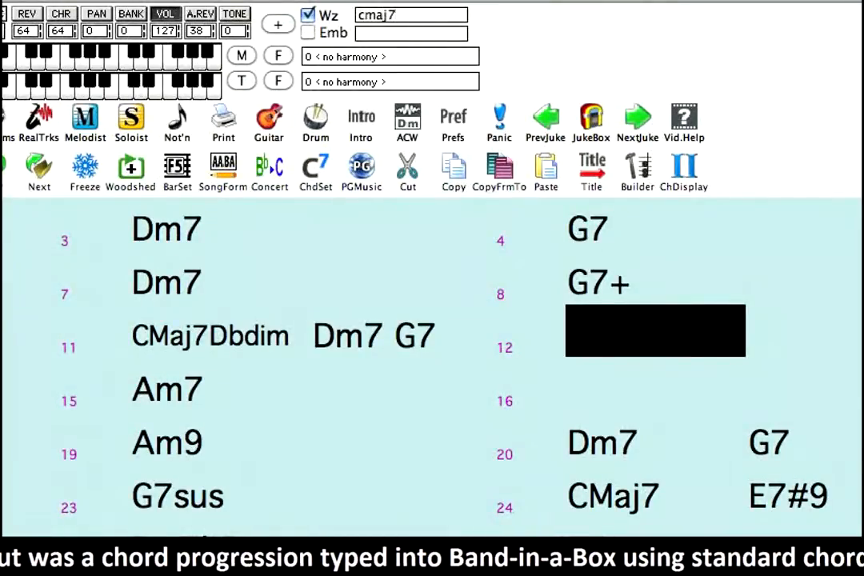
key("Return")
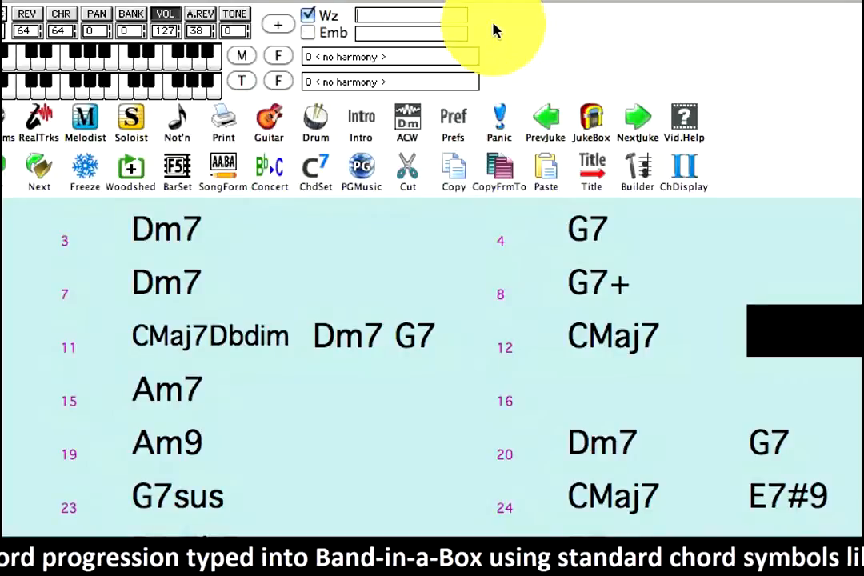
Step: Change the chord in bar 15 to AmMaj7 with the Chord Builder, using root A and extension mMaj7
left_click(155, 391)
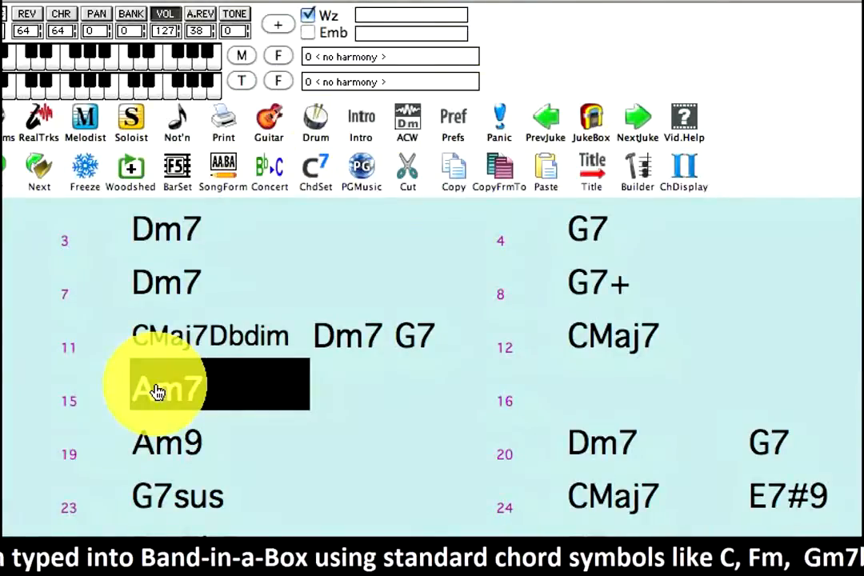
right_click(219, 394)
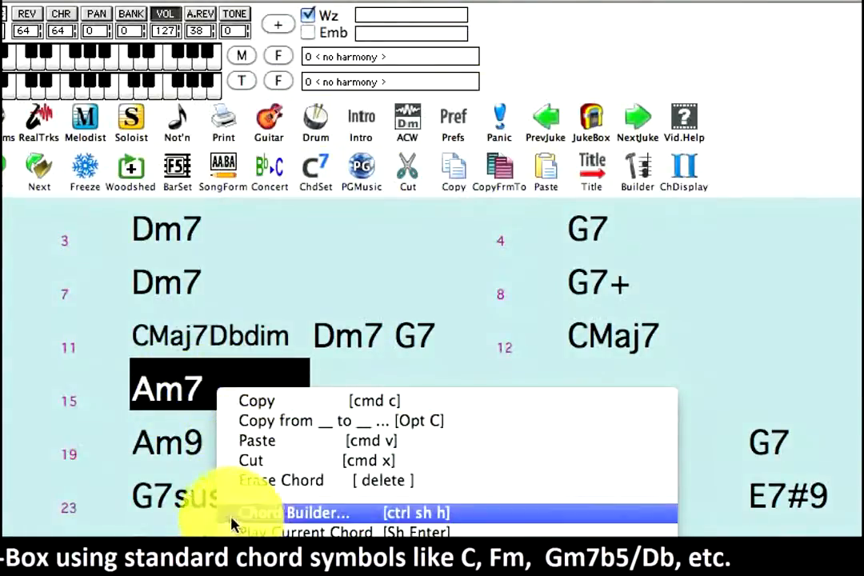
left_click(357, 517)
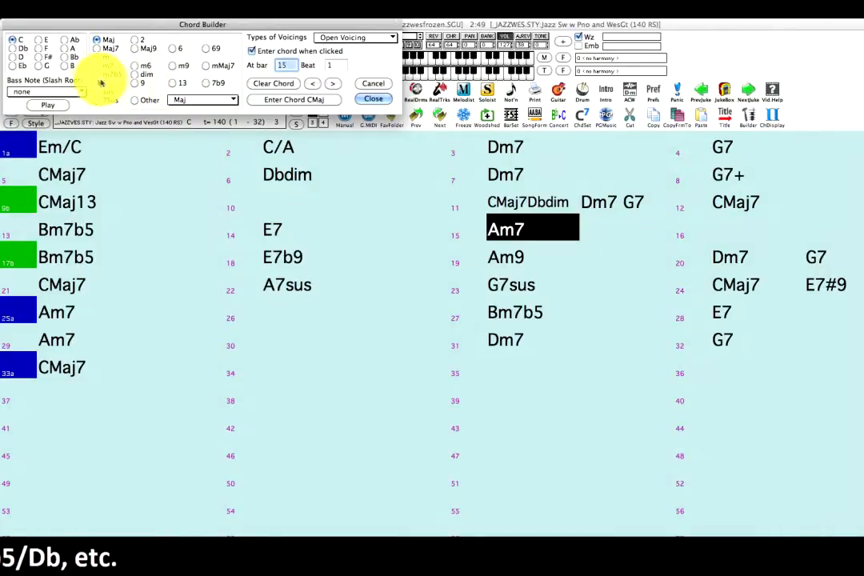
left_click(65, 48)
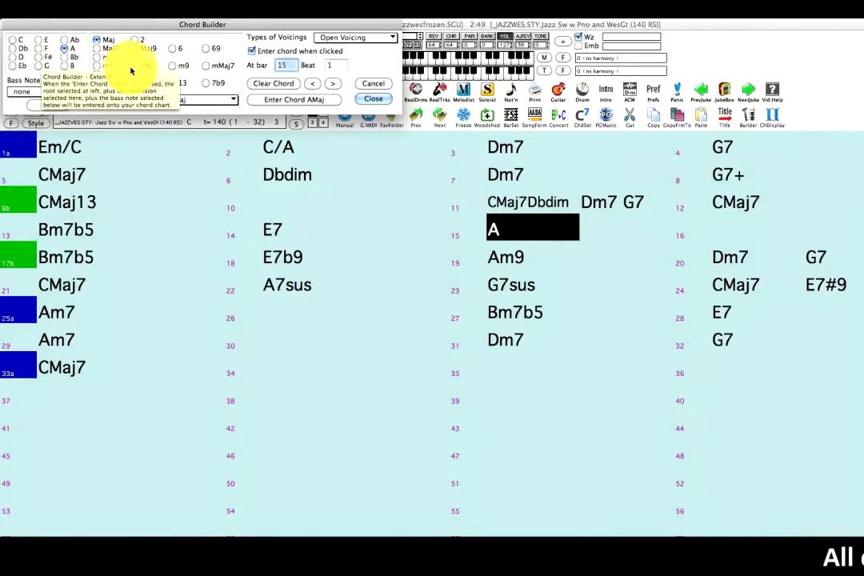
left_click(207, 67)
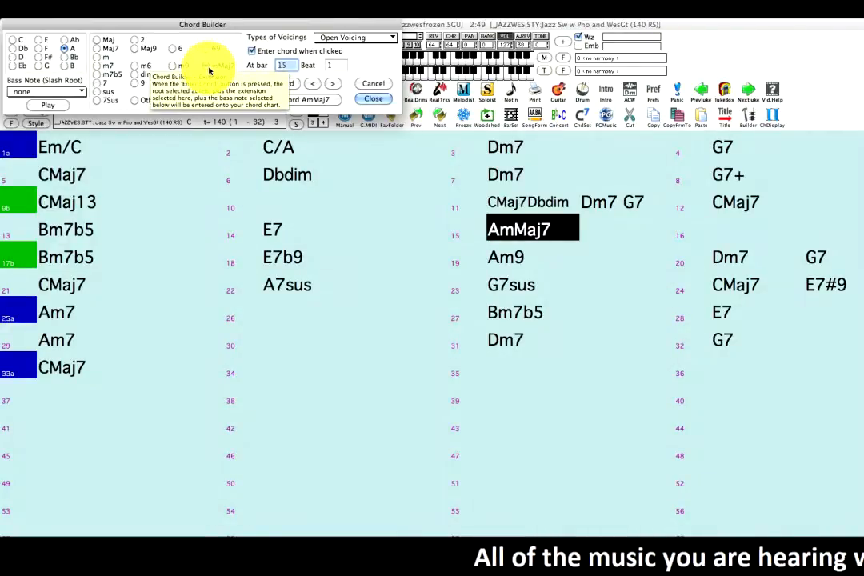
Step: Enter Am9 in bar 16 with the Chord Builder, and view the full list of chord extensions before closing it
left_click(335, 85)
left_click(335, 85)
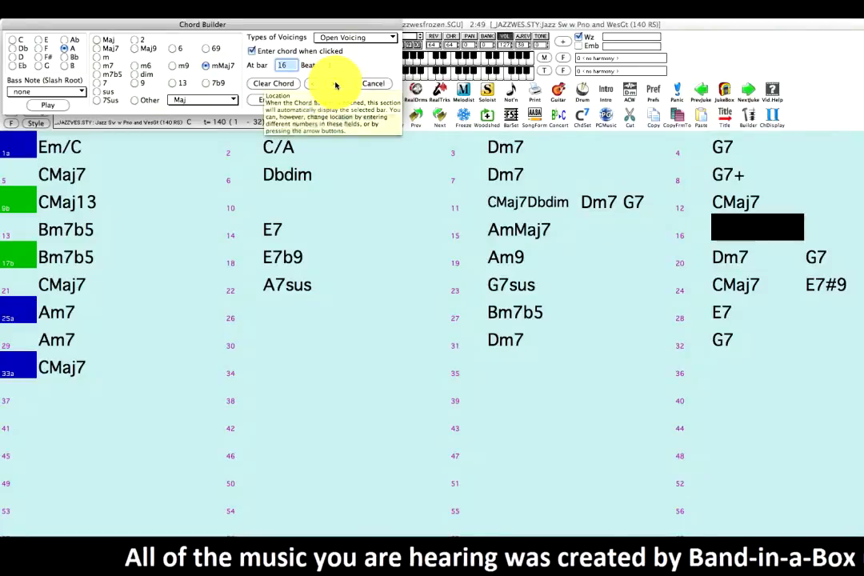
left_click(176, 69)
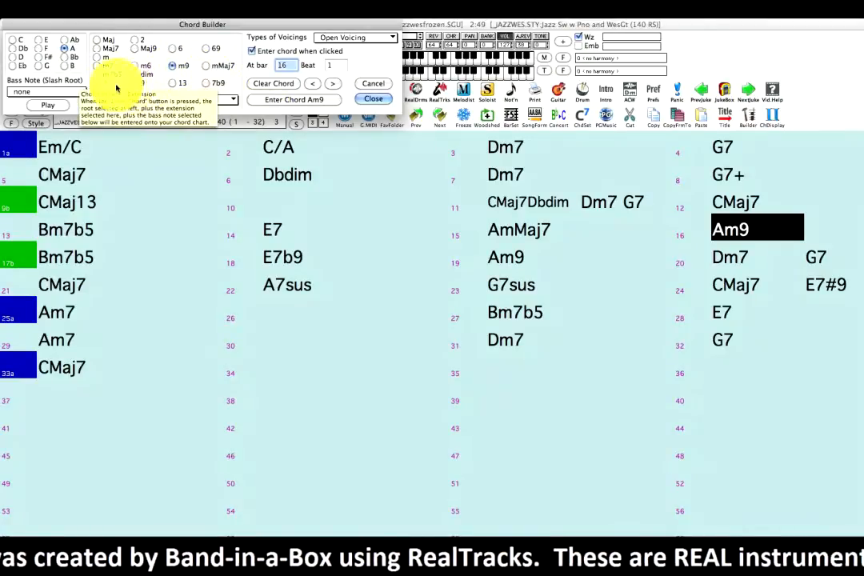
left_click(226, 99)
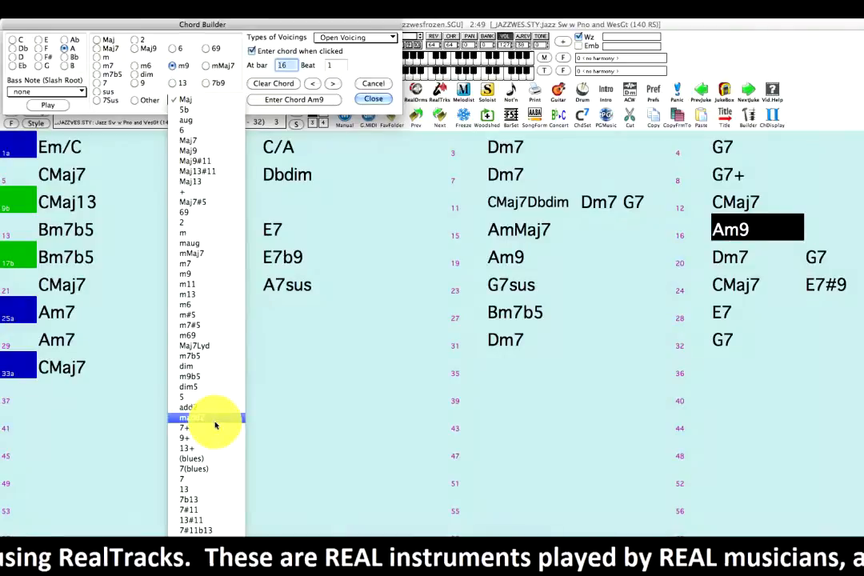
mouse_move(196, 530)
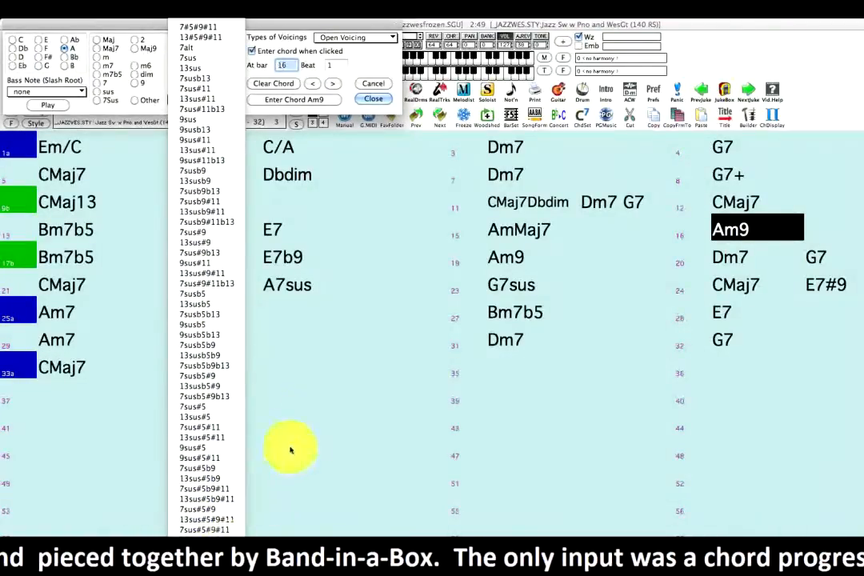
left_click(374, 99)
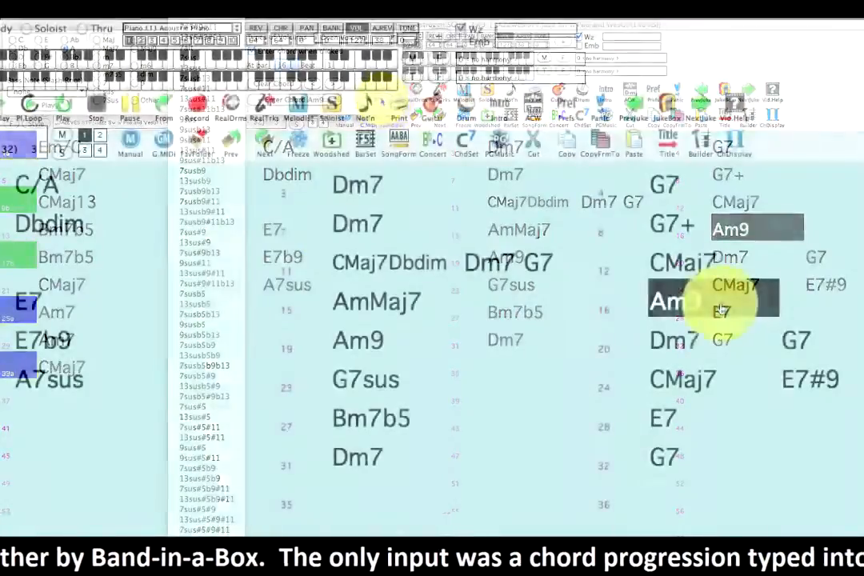
Step: In the Chord Settings for bar 16, push the Am9 by 1/8 and apply a Shot to all instruments except Bass
right_click(718, 308)
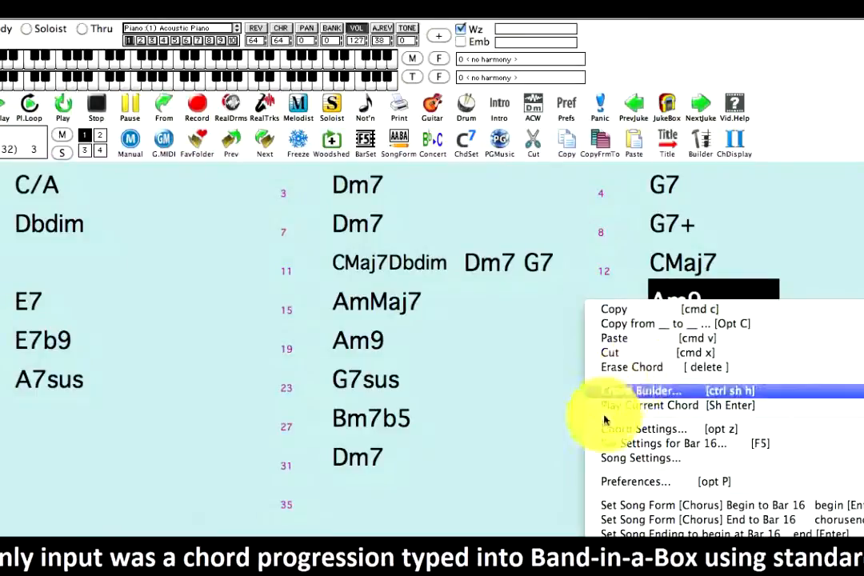
left_click(681, 430)
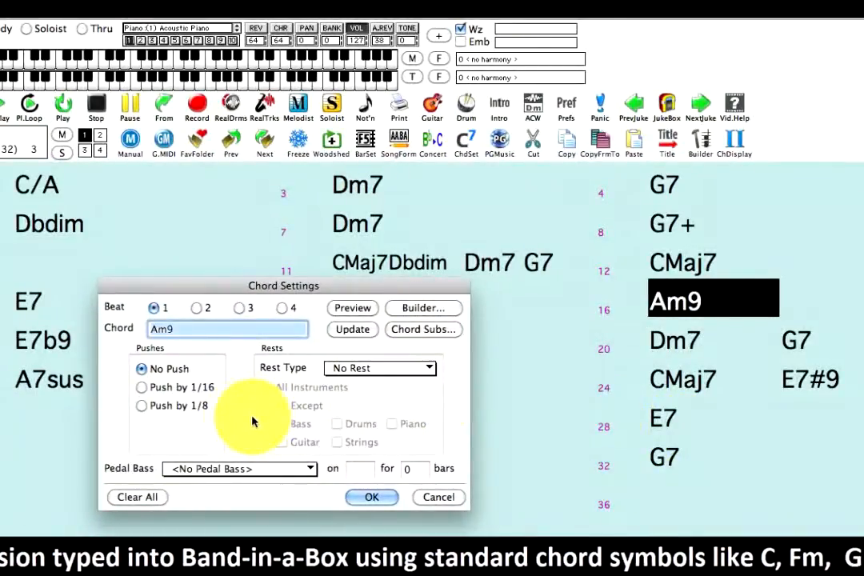
left_click(141, 408)
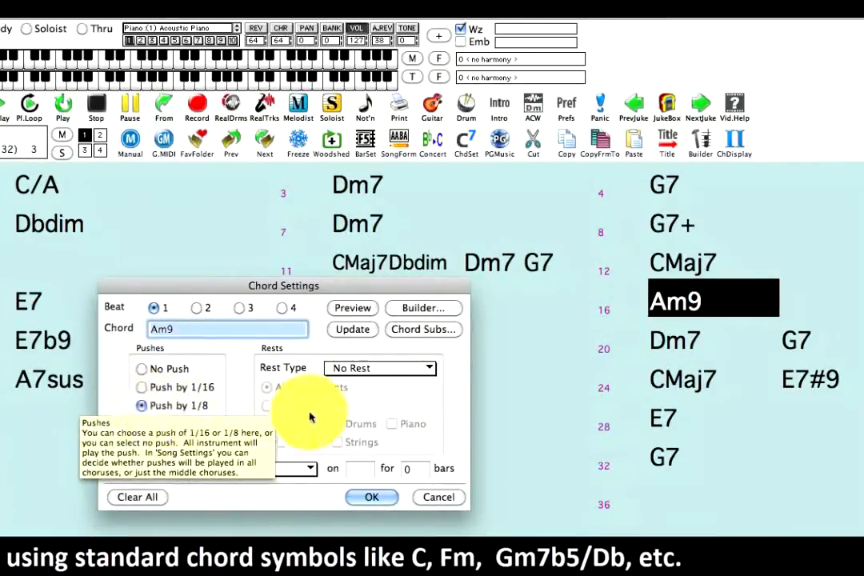
left_click(427, 370)
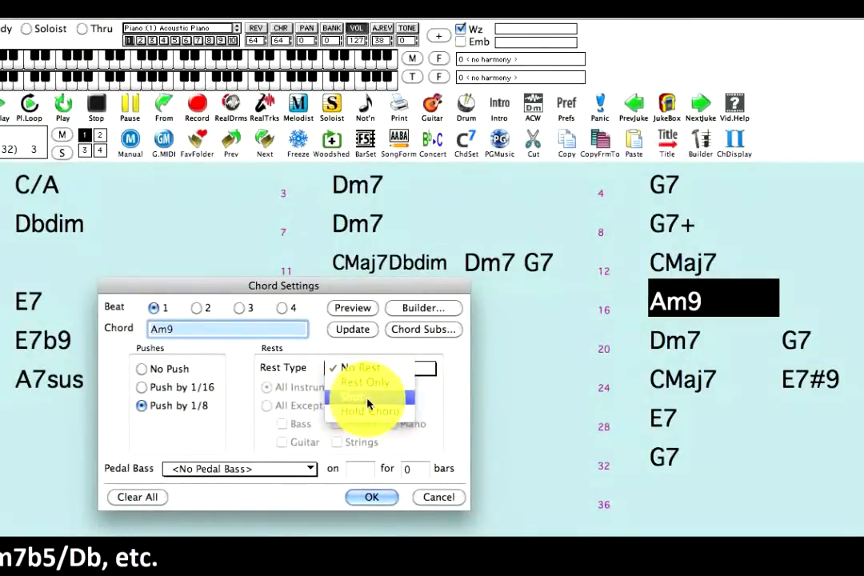
left_click(395, 404)
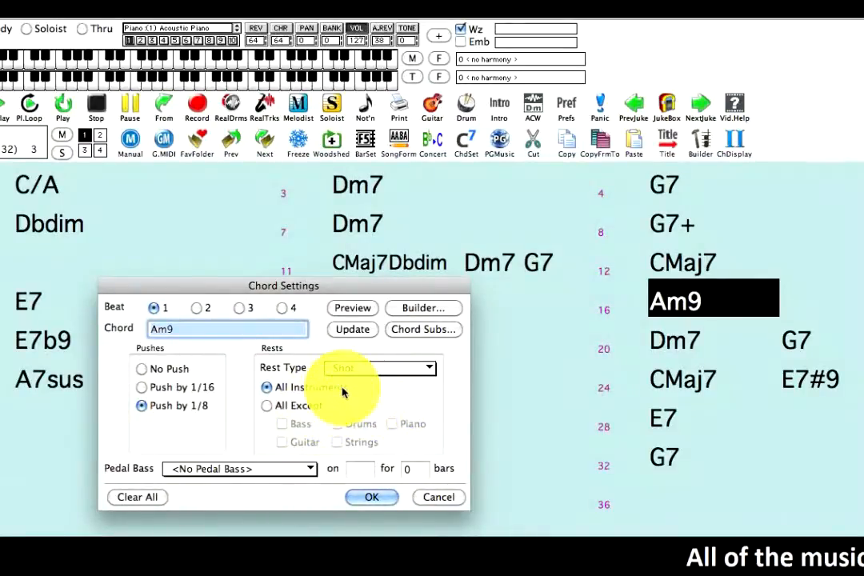
mouse_move(263, 408)
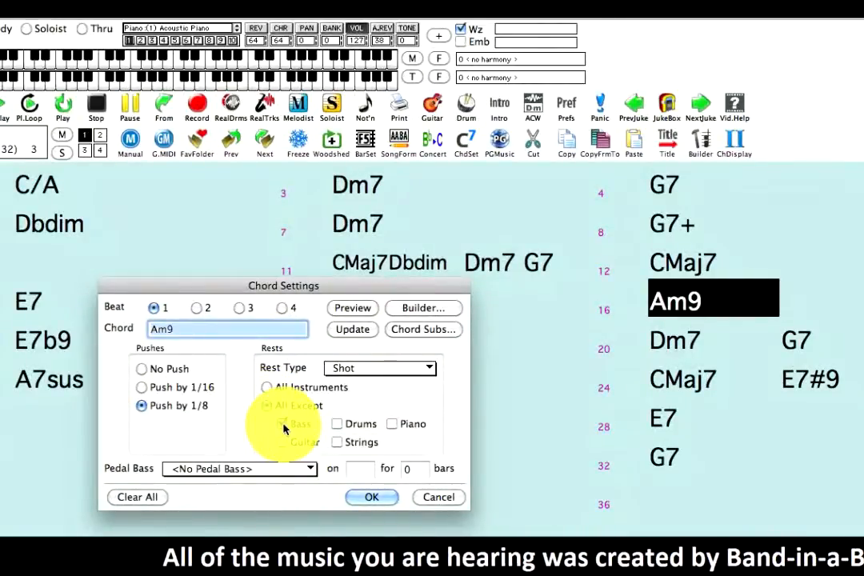
mouse_move(284, 430)
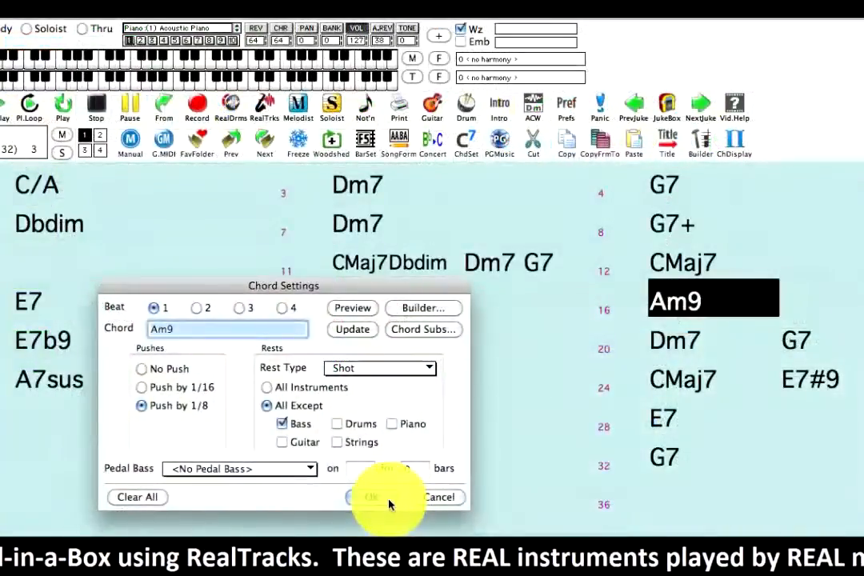
left_click(389, 504)
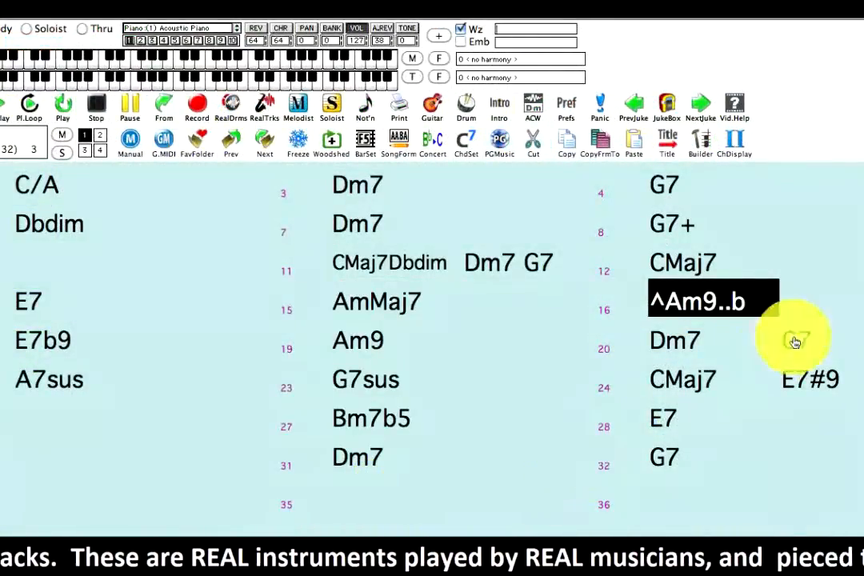
left_click(837, 304)
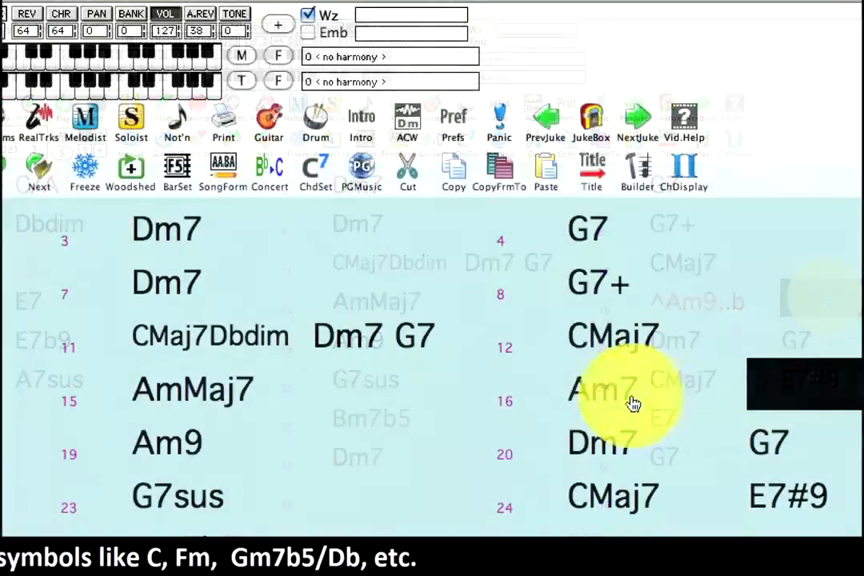
Step: Enter the chord ^Am9..d directly in bar 16, combining the push and the held-shot symbols in one entry
left_click(627, 402)
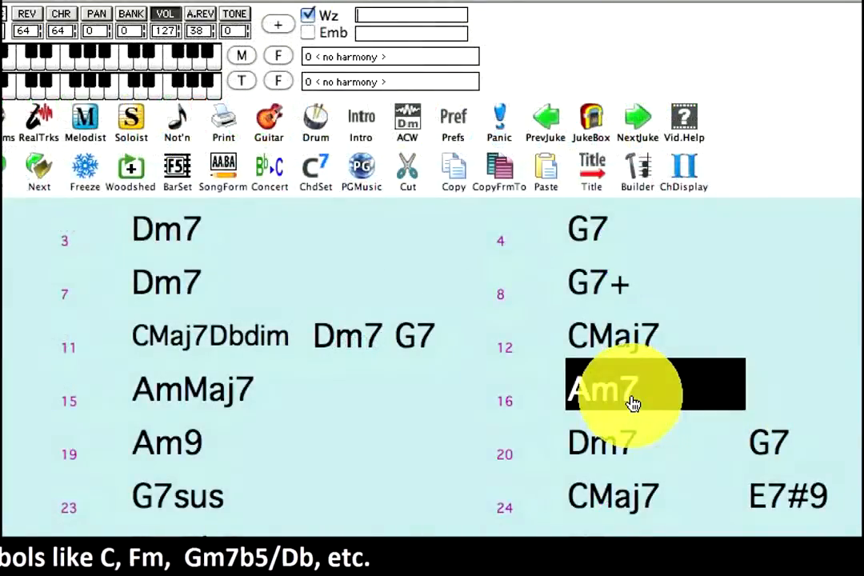
left_click(625, 405)
type("^")
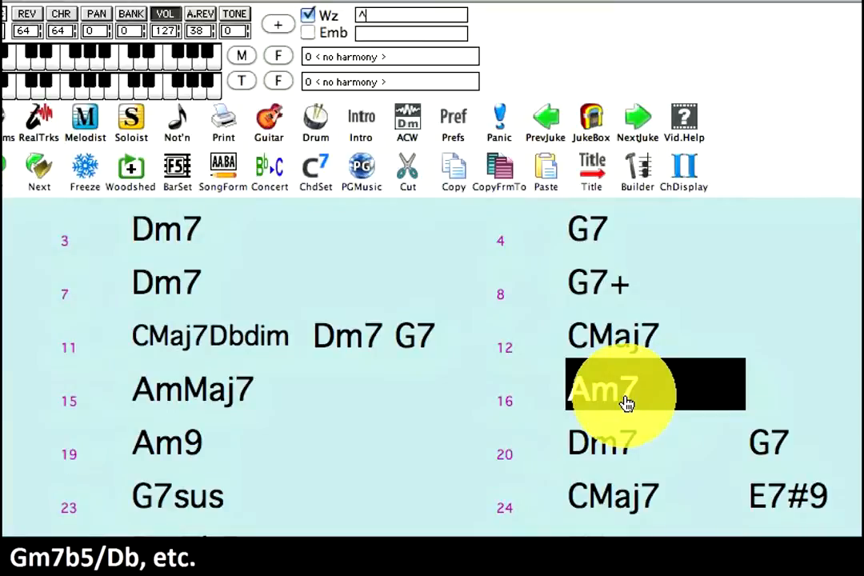
type("am9..d")
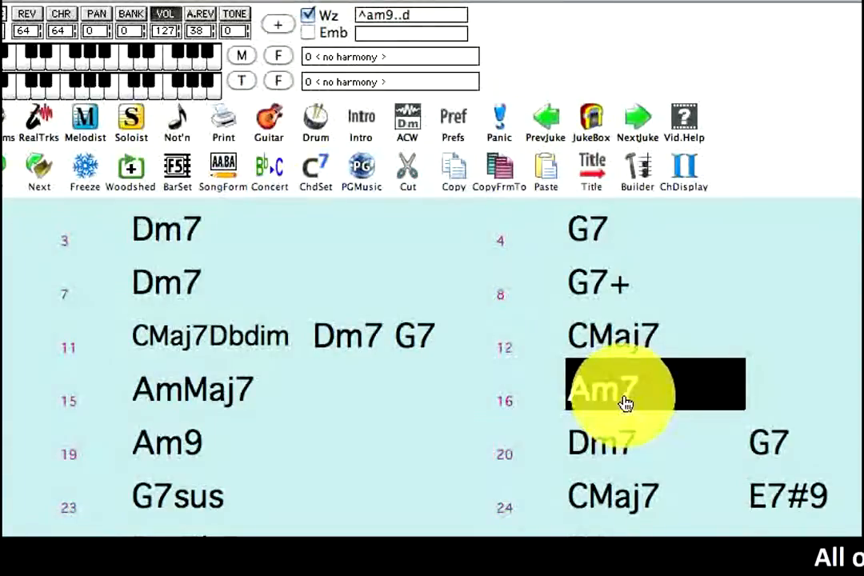
key("Return")
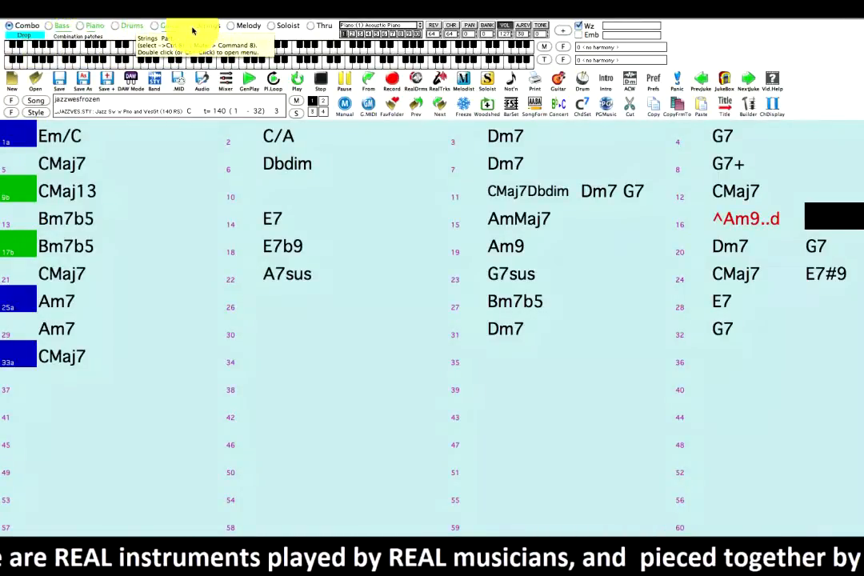
Step: Assign the soloist RealTrack "437: Sax, Alto, Older Sw 140" to the Strings track, filtering the best soloist choices by "sax"
right_click(192, 30)
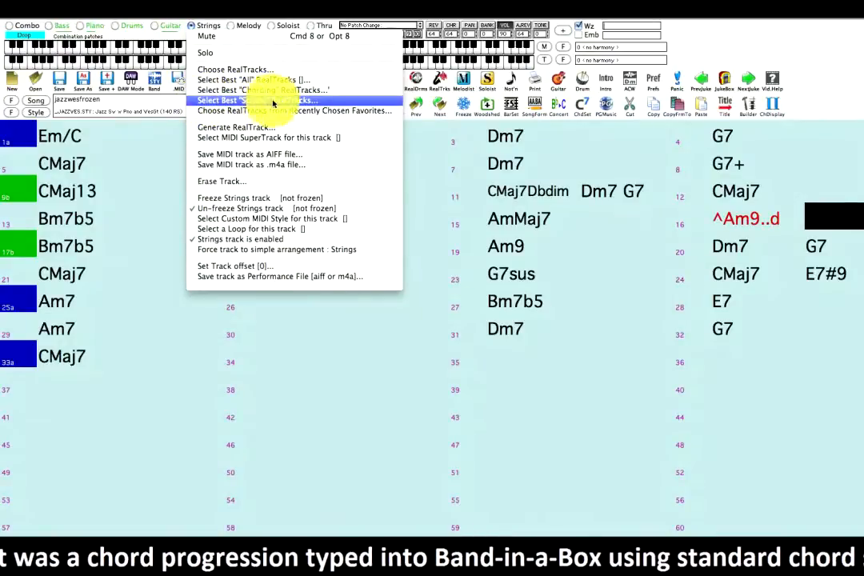
left_click(324, 101)
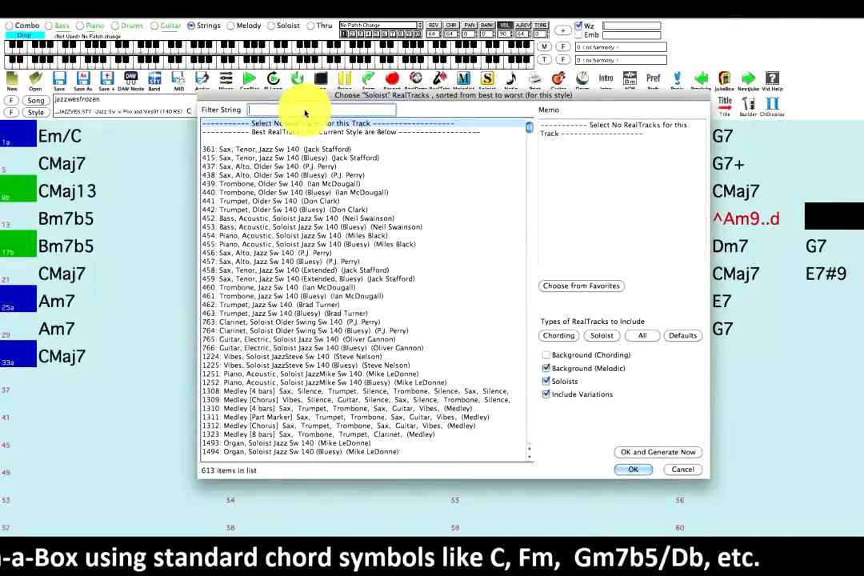
type("s")
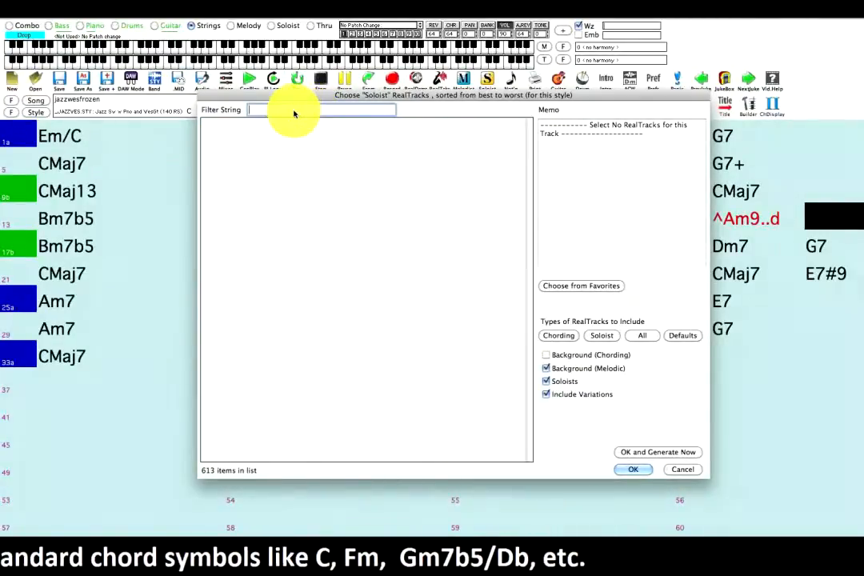
type("ax")
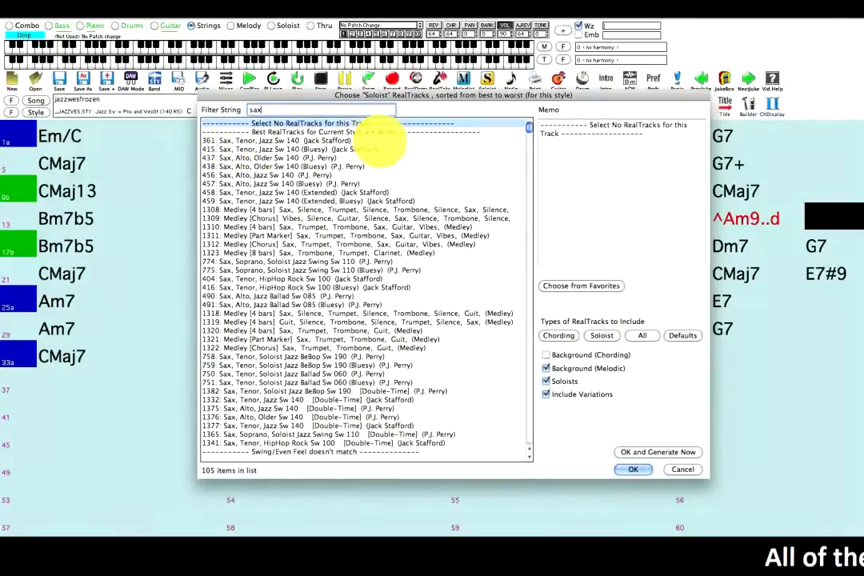
left_click(279, 158)
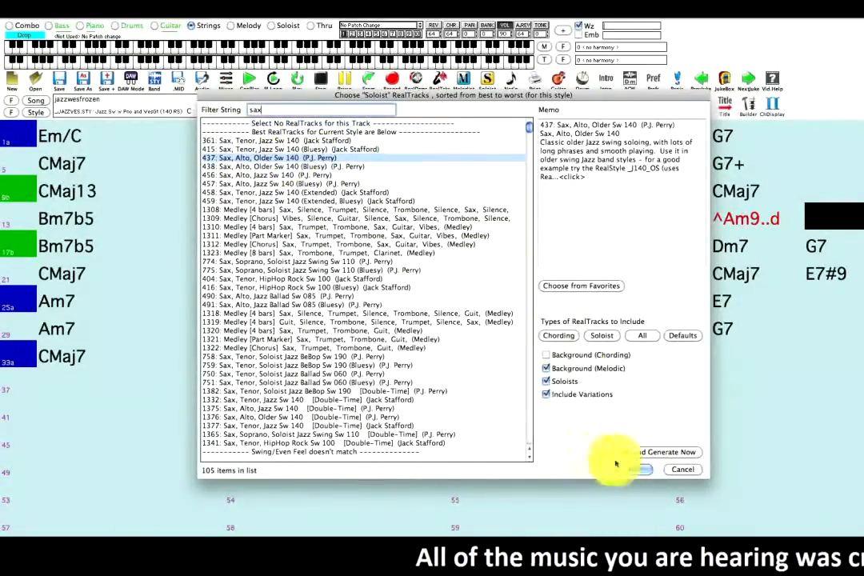
left_click(640, 470)
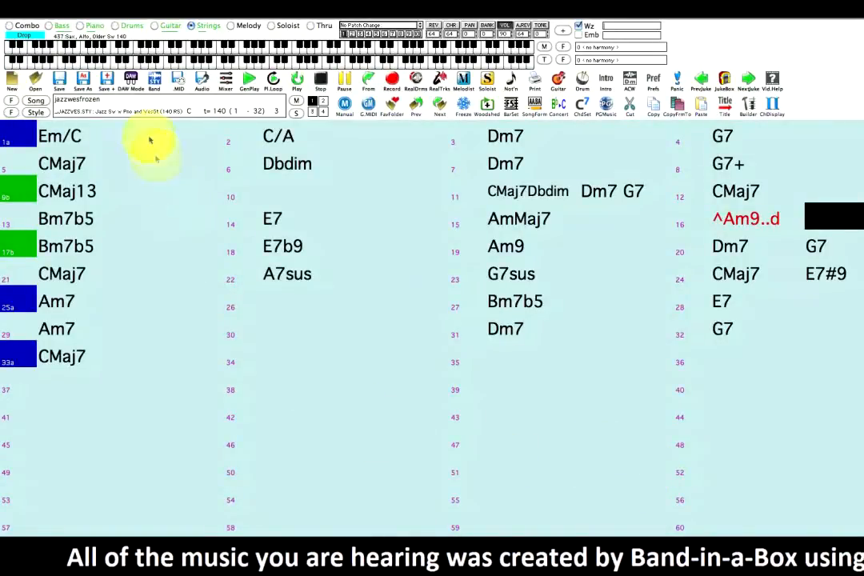
Step: Choose the Dixieland RealDrums for the Drums track, filtering the list by "jazz", and generate and play the song
right_click(116, 30)
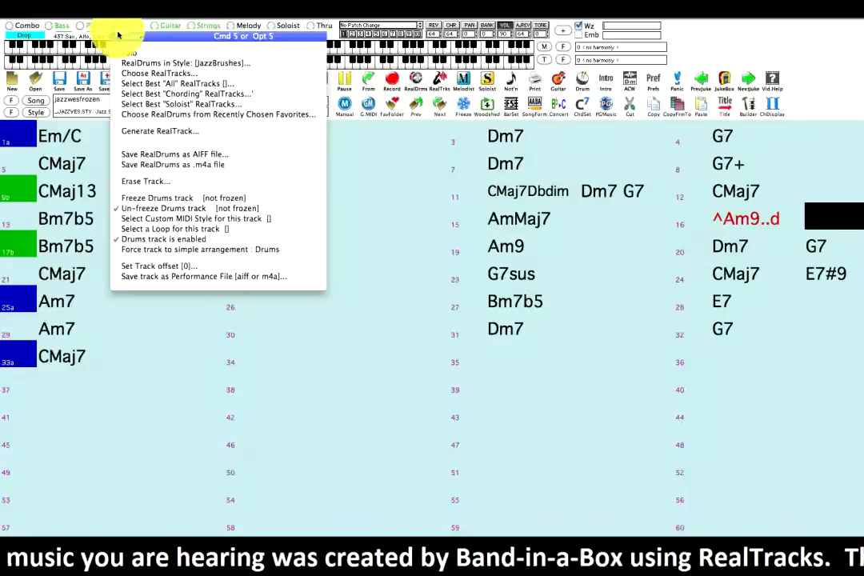
left_click(234, 63)
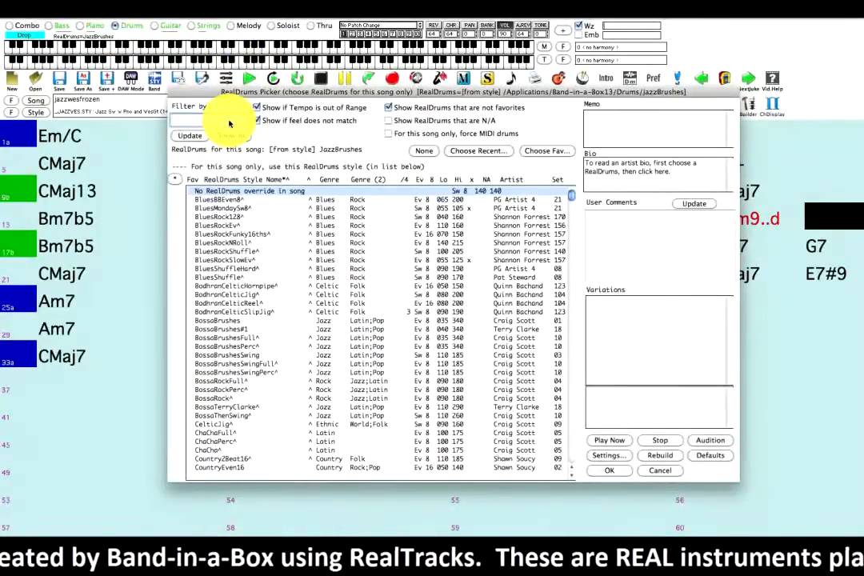
left_click(228, 122)
type("jazz")
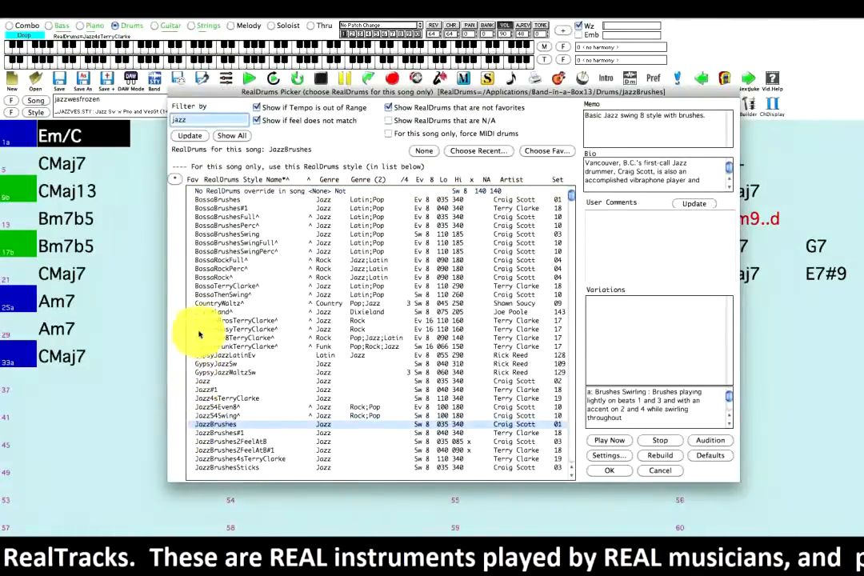
left_click(208, 313)
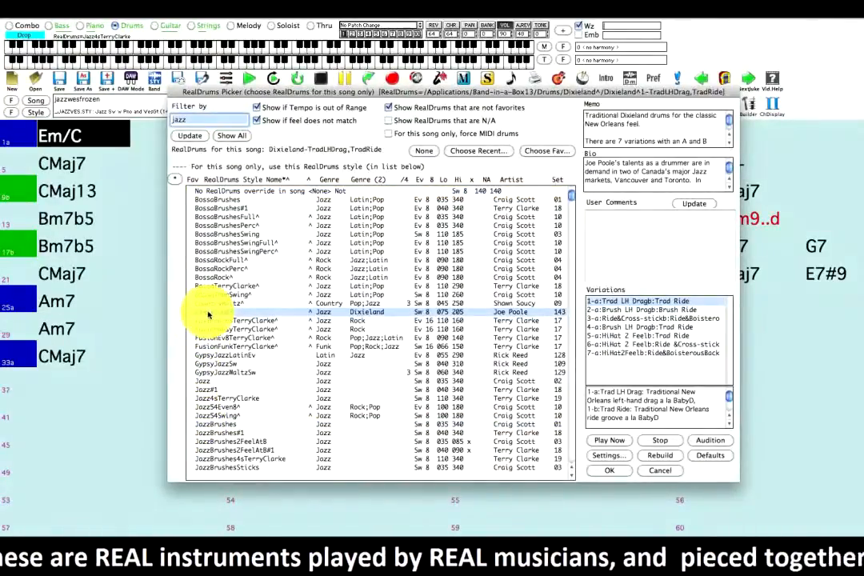
left_click(615, 473)
left_click(251, 77)
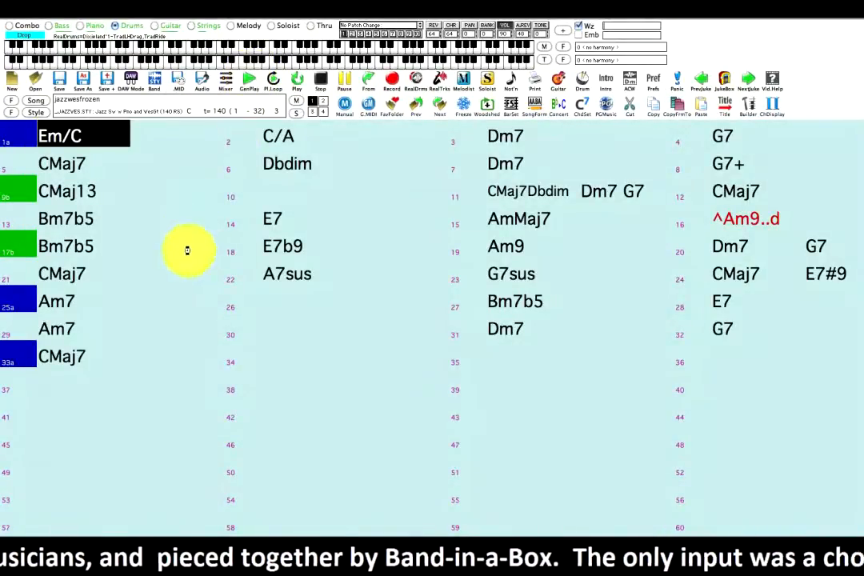